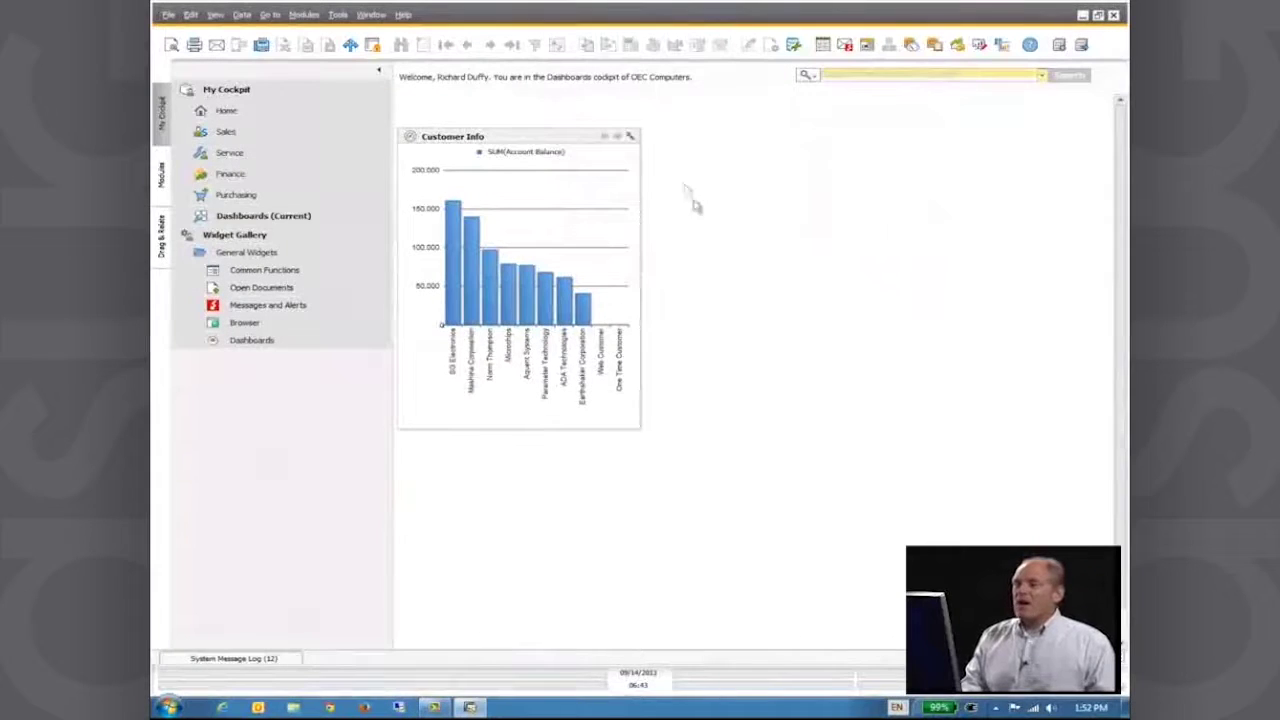
From the Customer Info widget's settings, open the Dashboard Manager on the Pervasive Dashboard list.
click(341, 15)
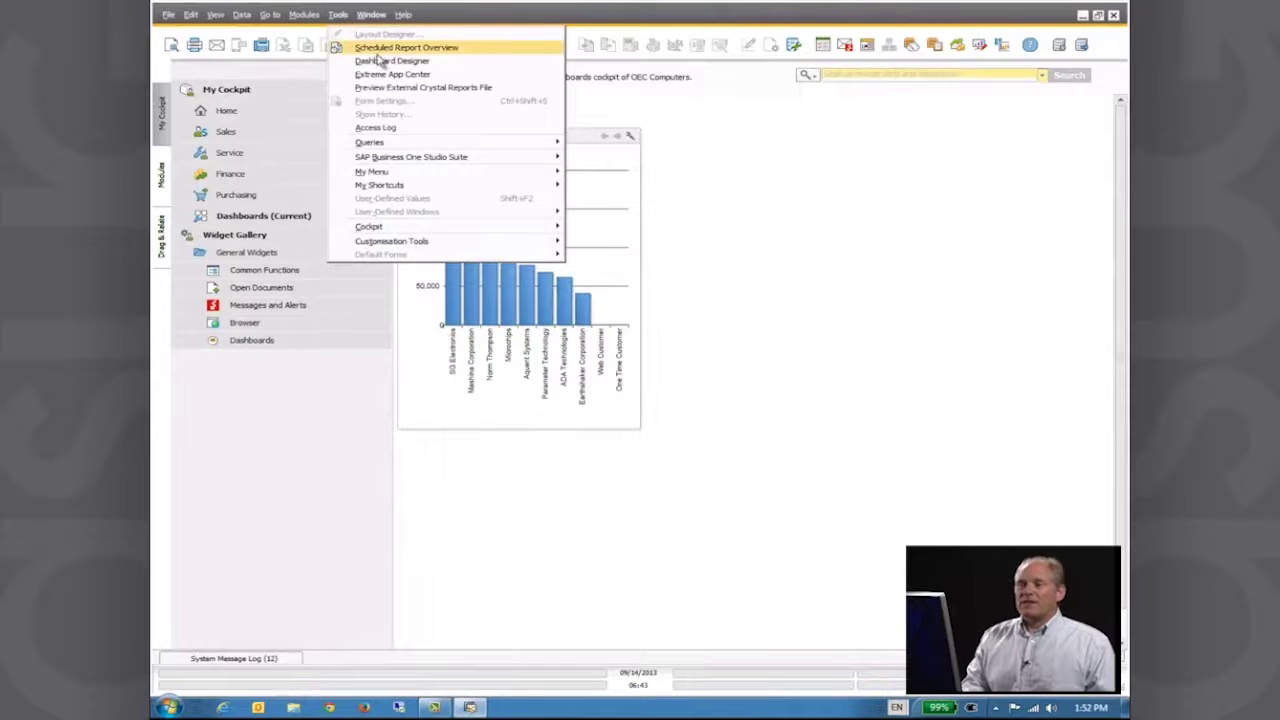
click(815, 177)
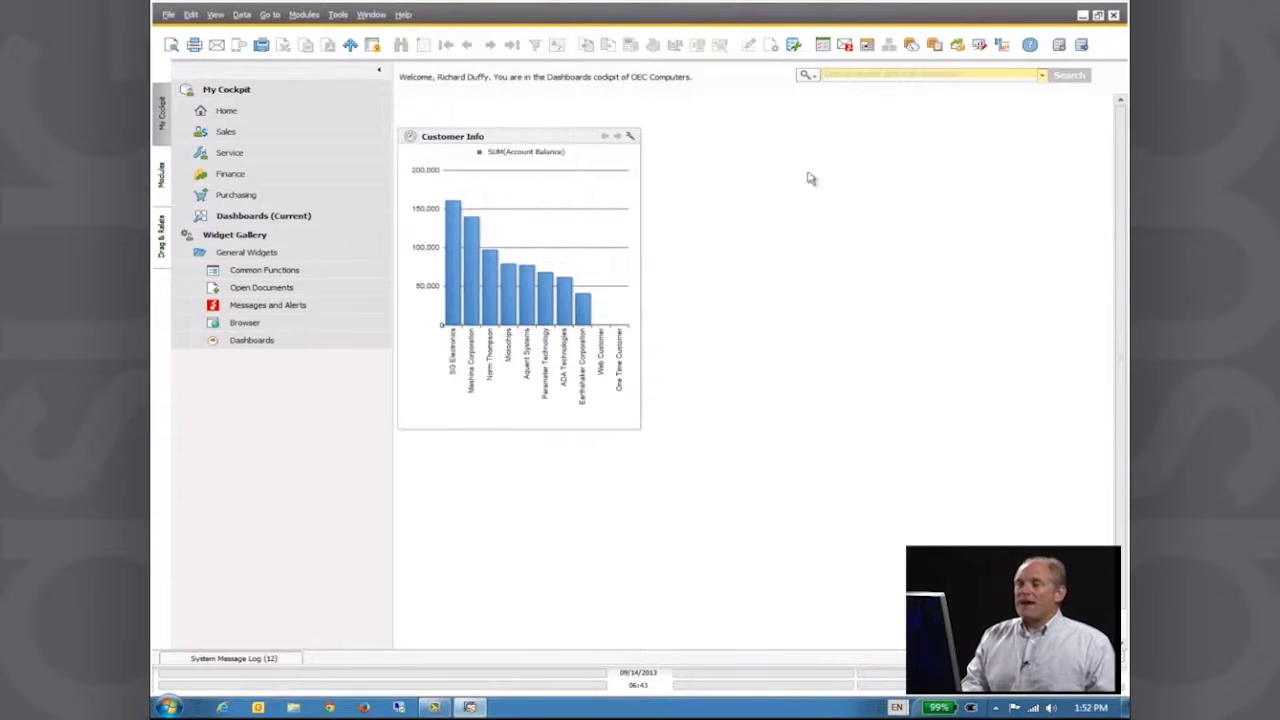
click(630, 138)
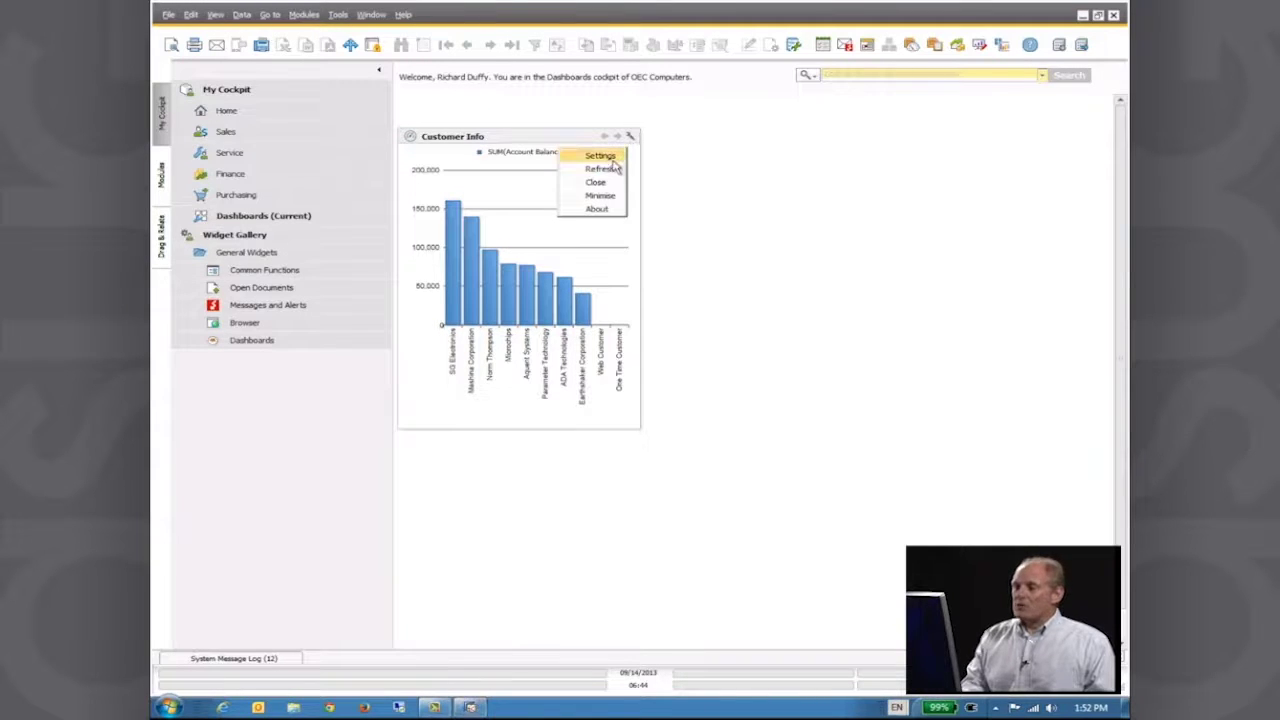
click(608, 157)
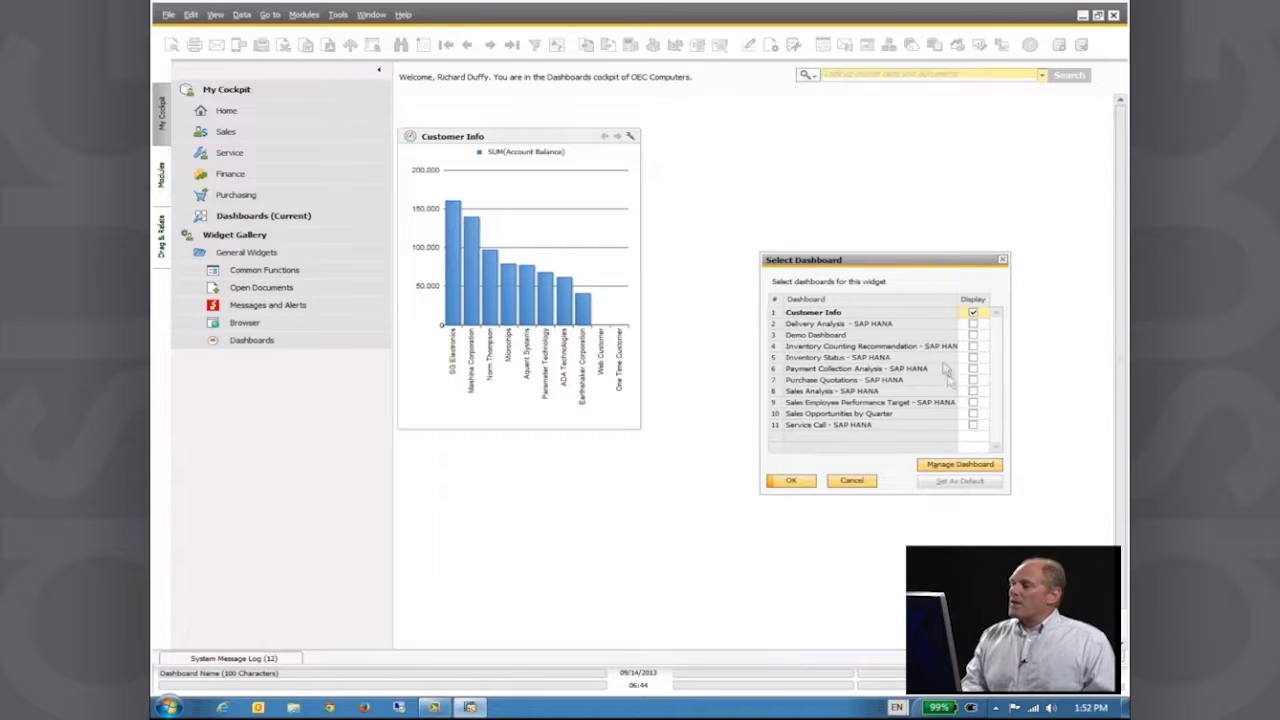
click(836, 313)
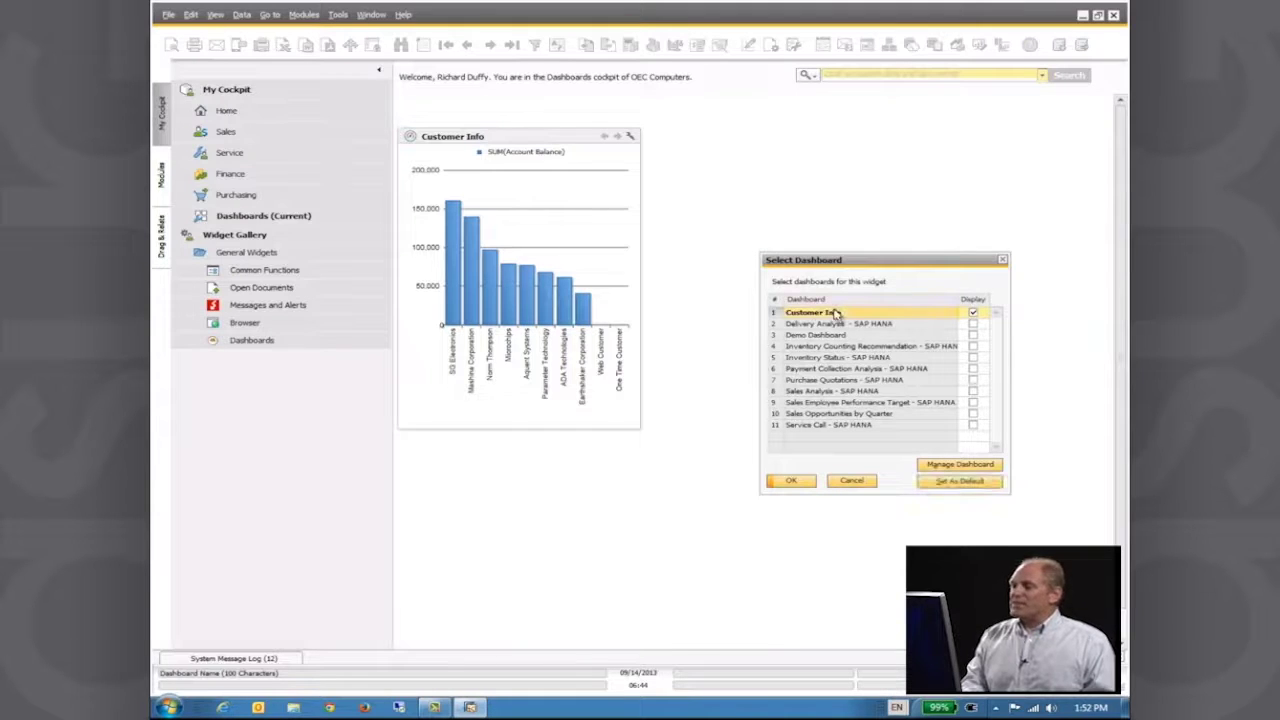
click(976, 467)
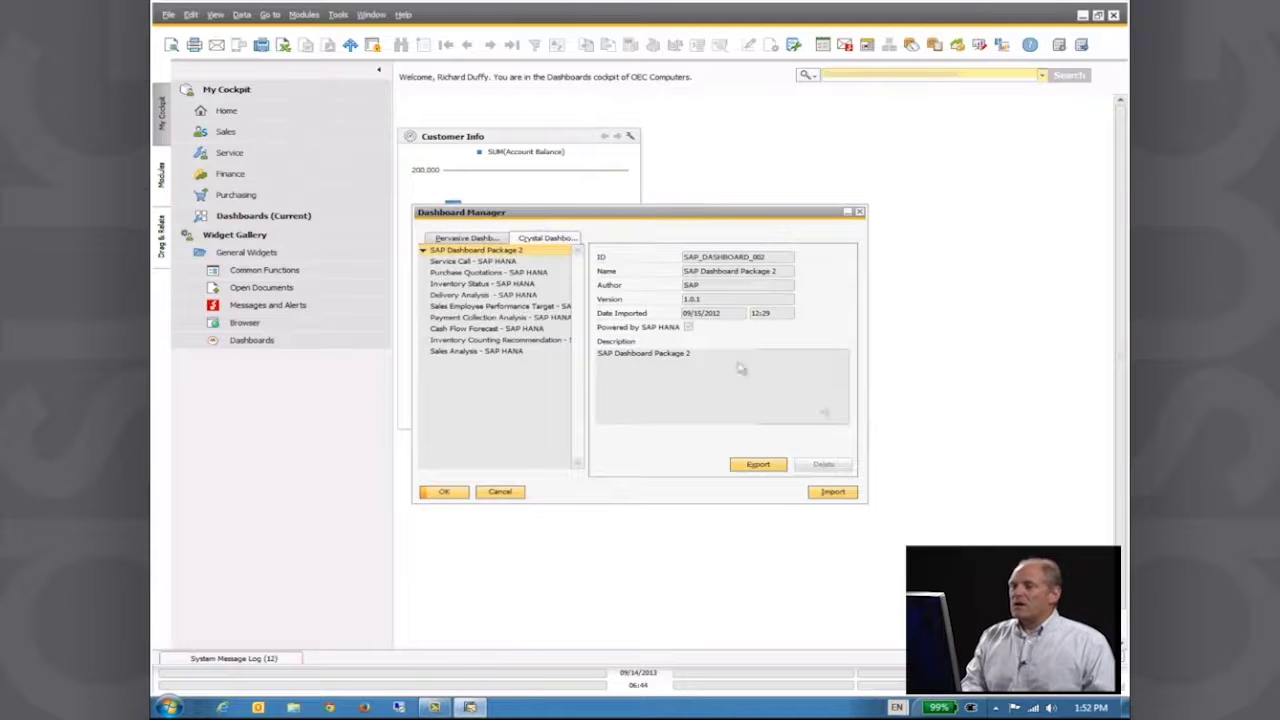
click(468, 239)
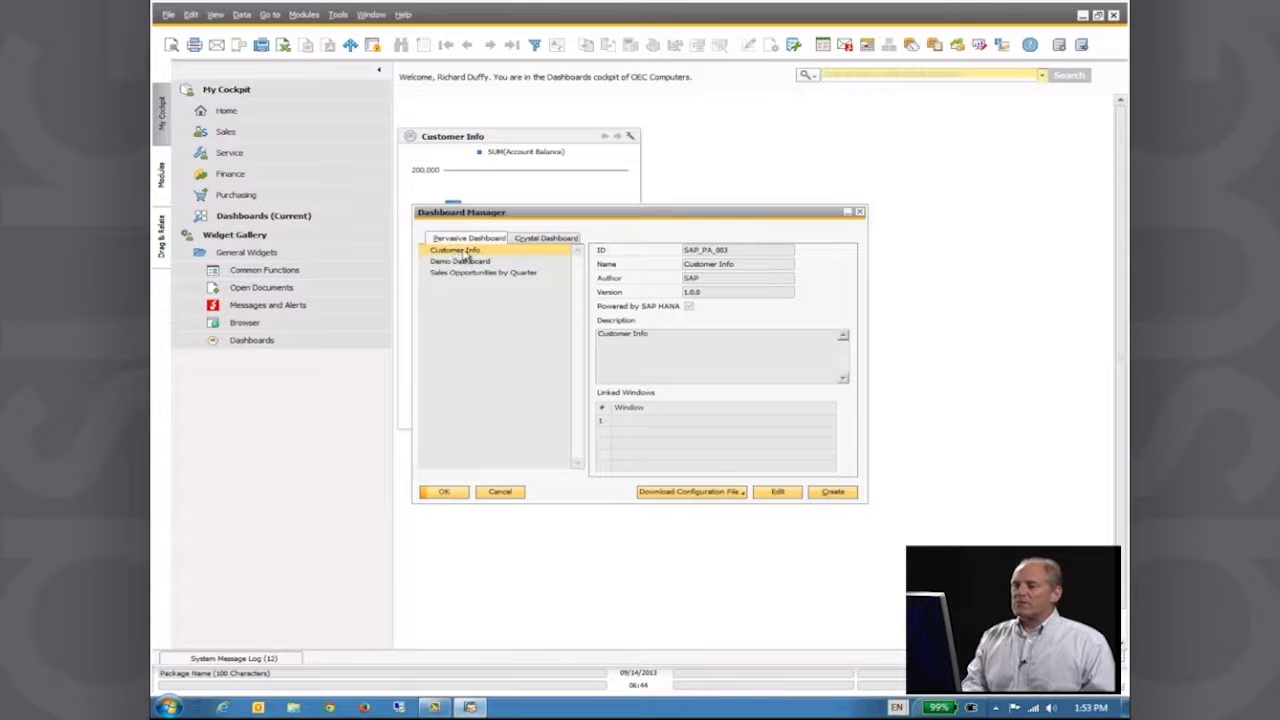
Edit Customer Info in the designer, replacing the BP Name dimension with Sales Employee Name.
click(779, 493)
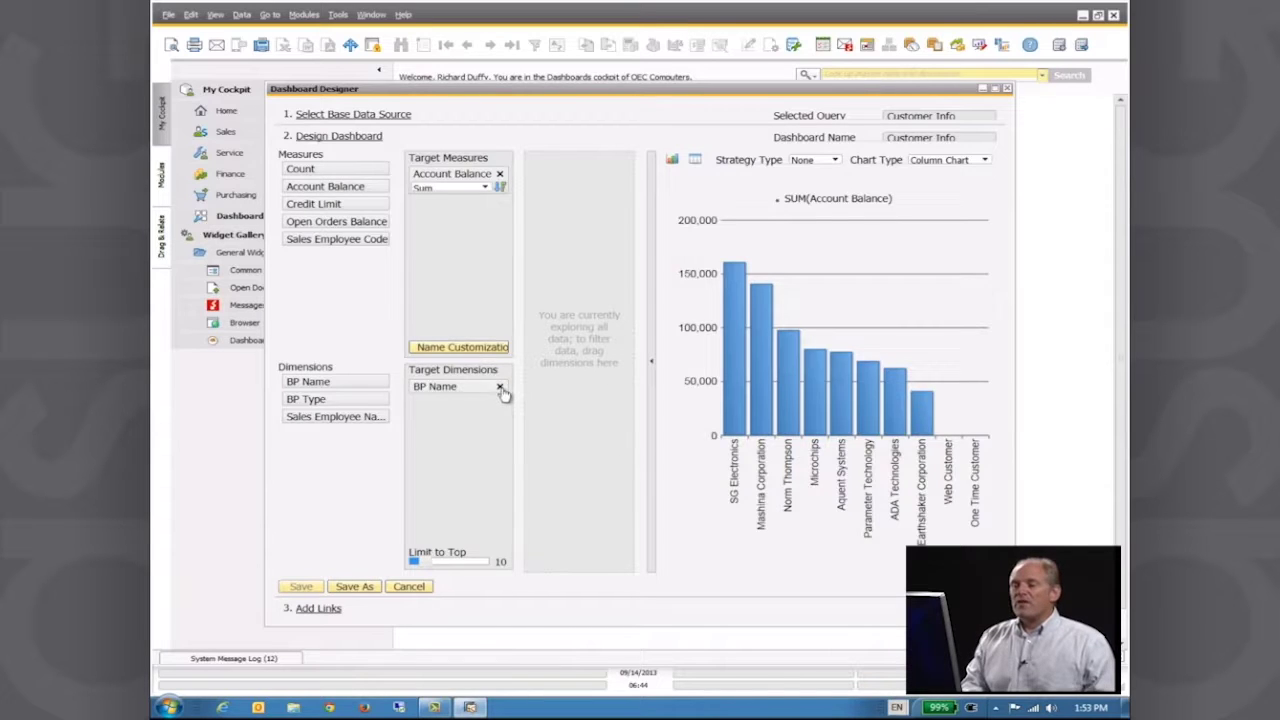
click(500, 387)
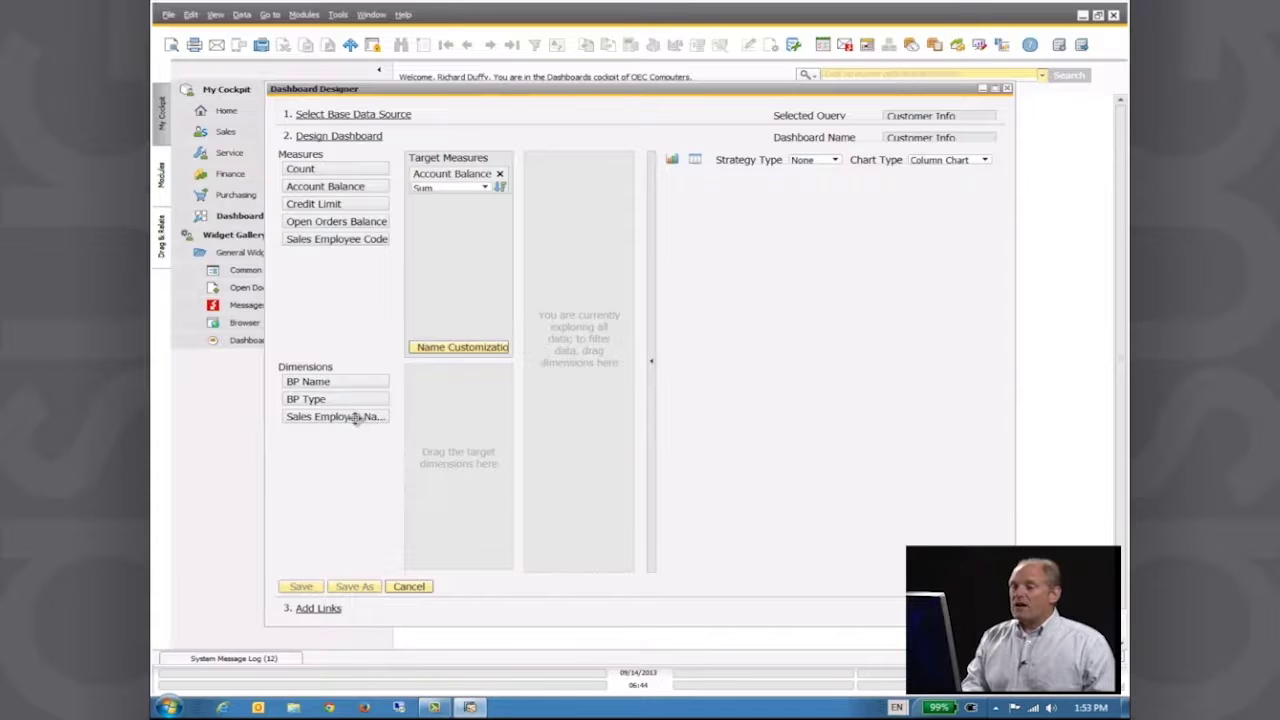
drag(354, 416, 463, 409)
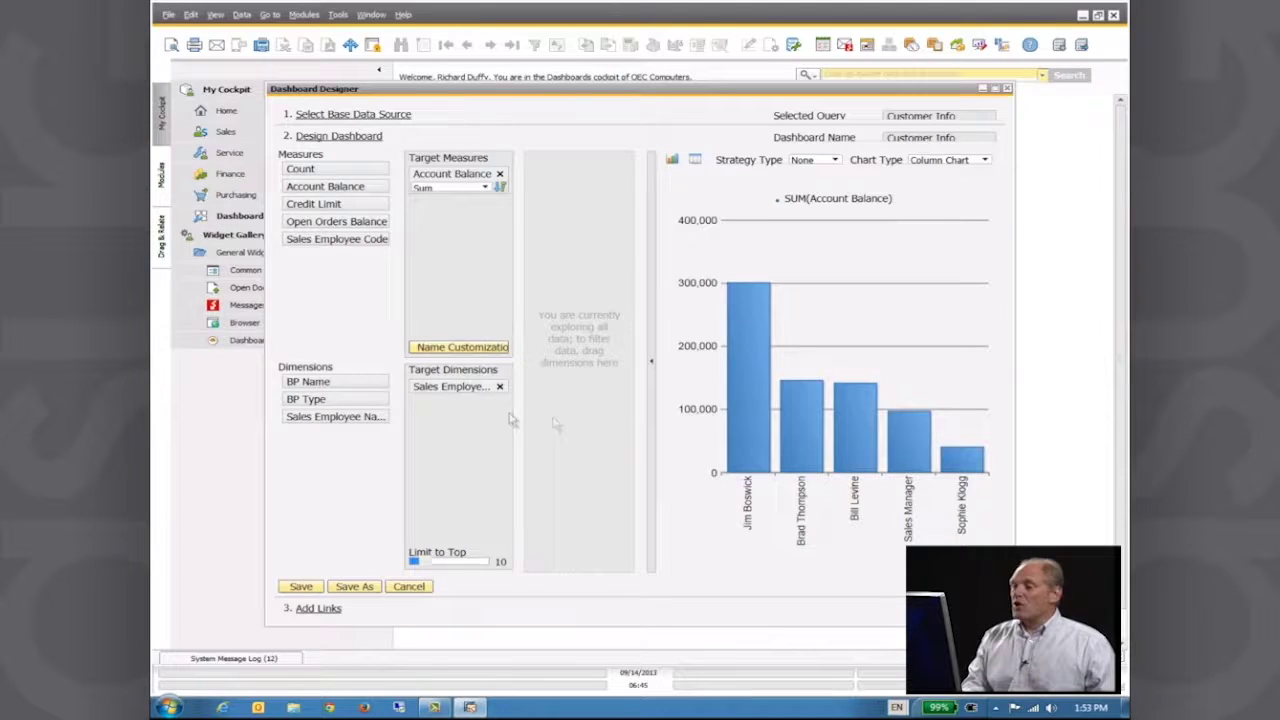
mouse_move(783, 427)
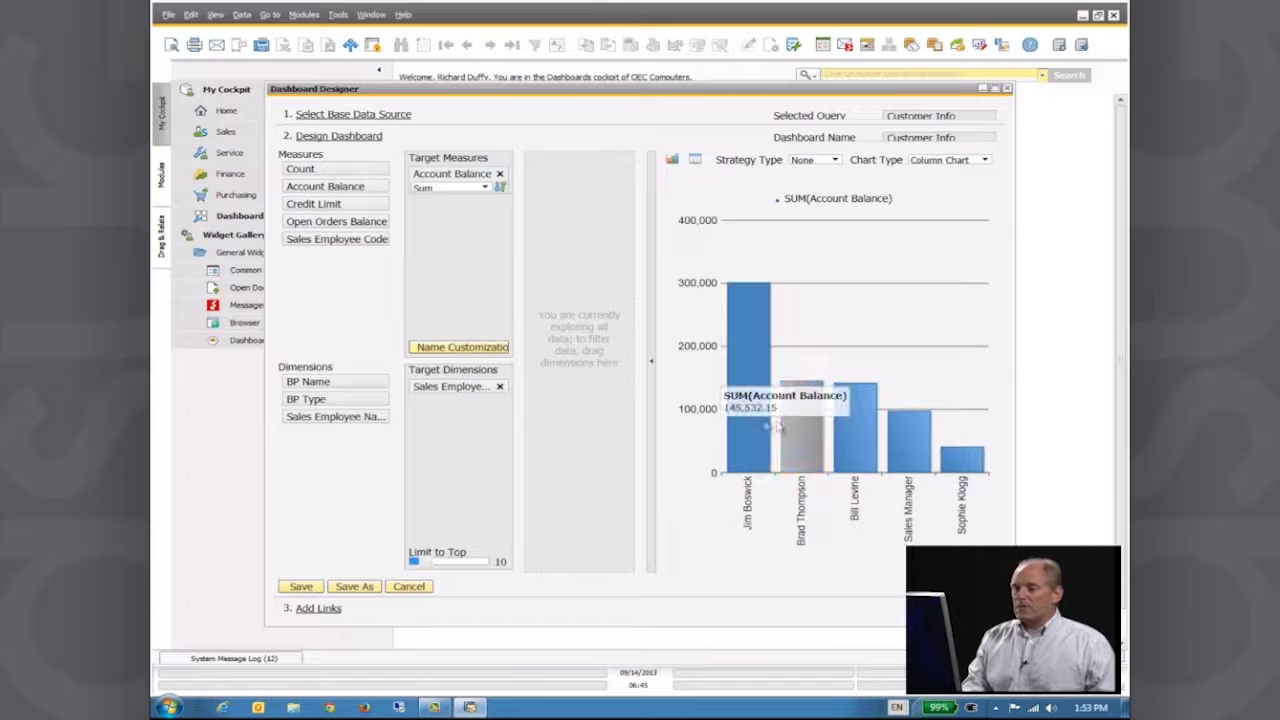
Save the design as a new dashboard named 'Customer Info by Sales Rep'.
click(352, 587)
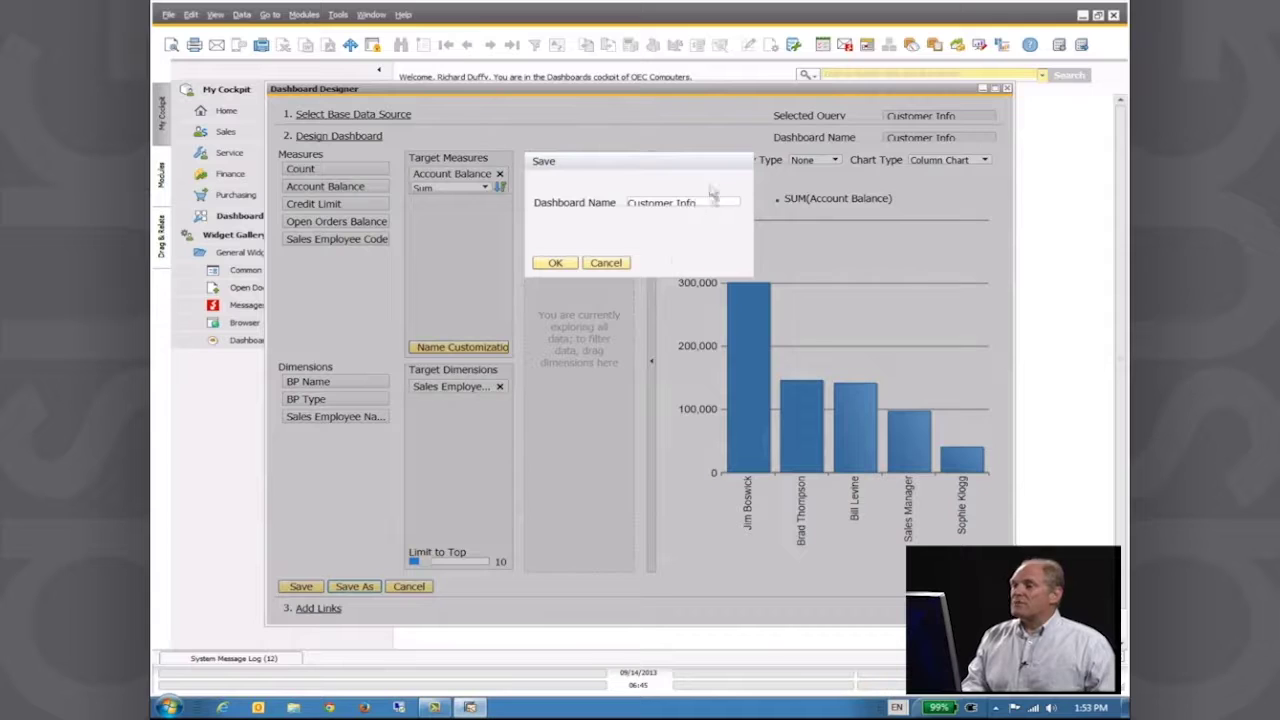
click(709, 201)
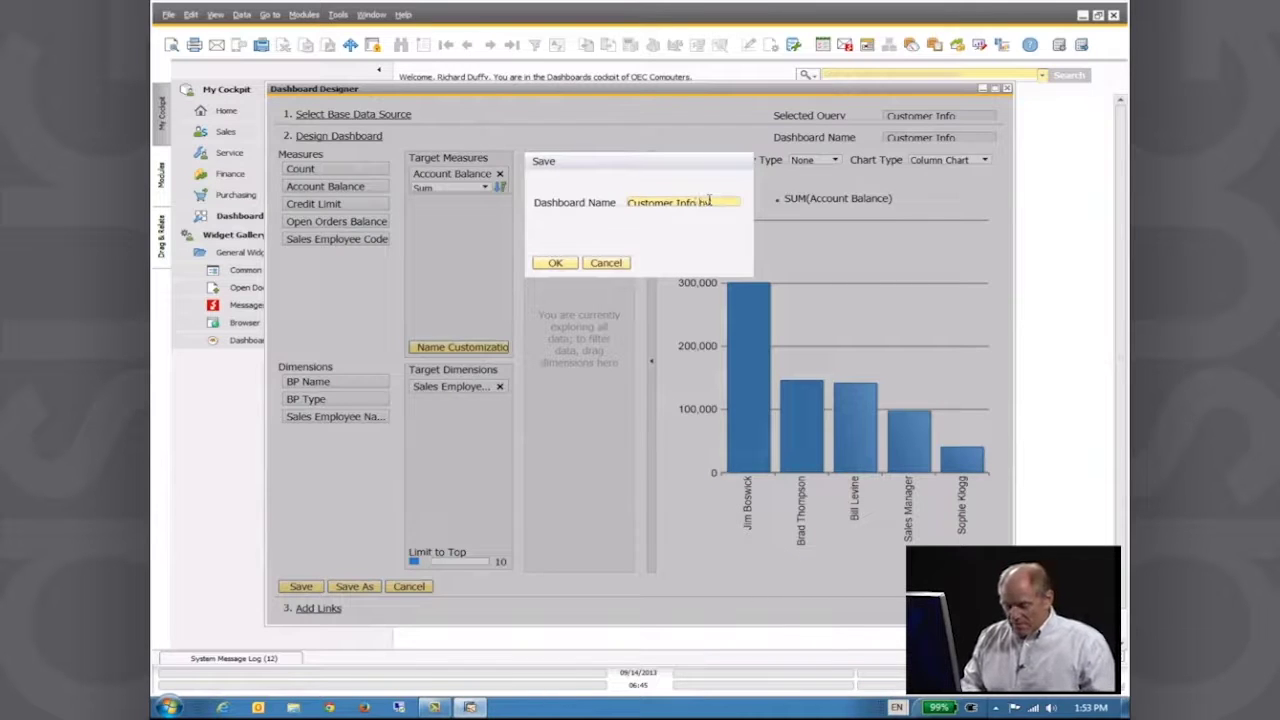
text(by Sales Rep)
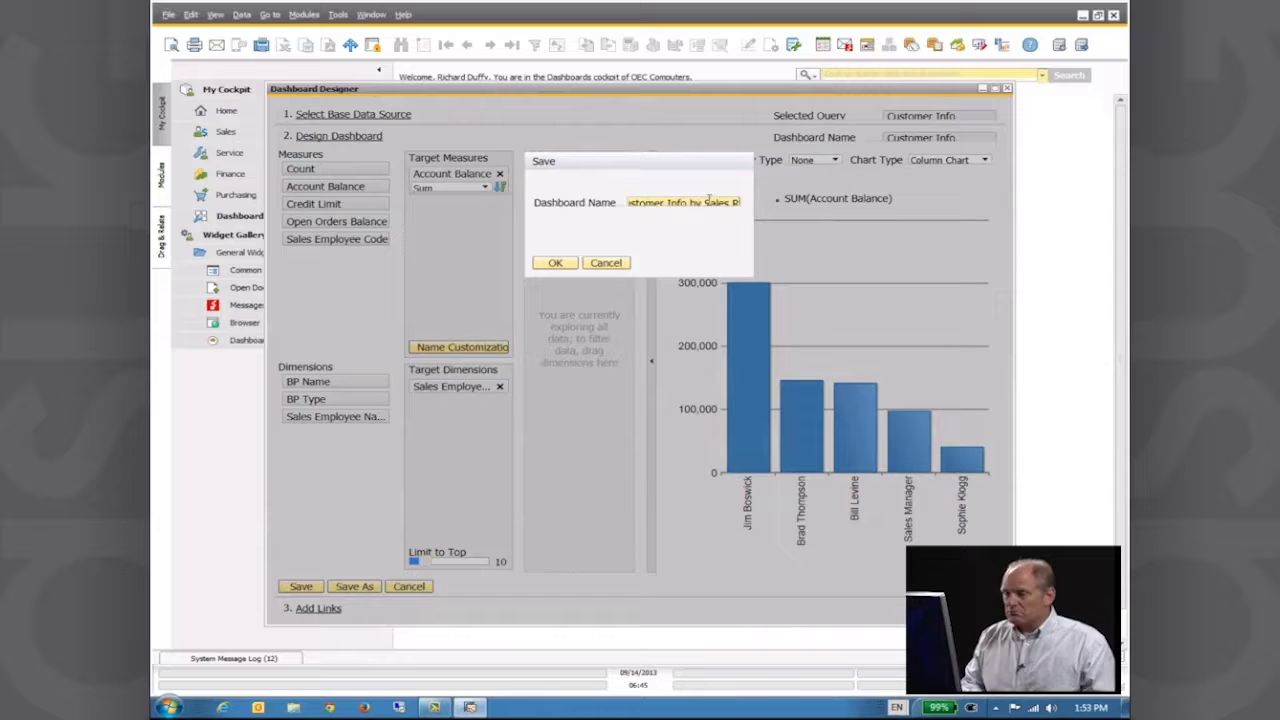
click(556, 265)
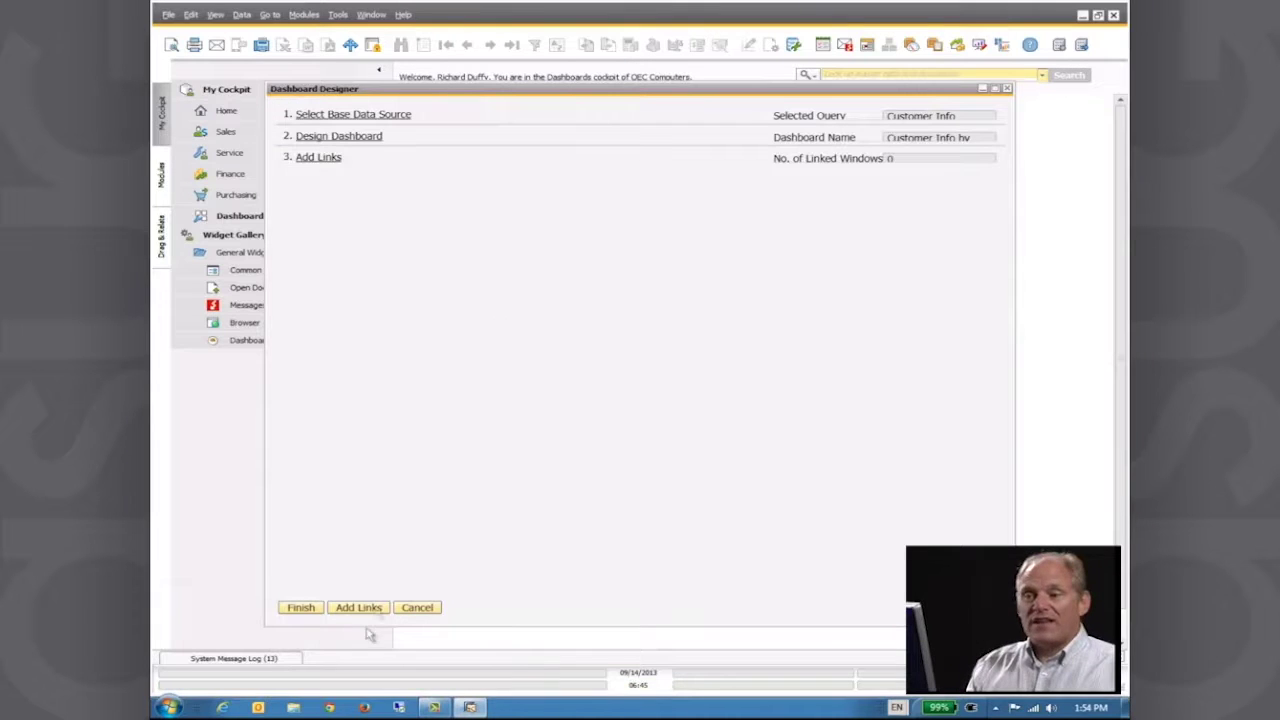
Back in Design Dashboard, add BP Name as a second dimension under Sales Employee Name.
click(338, 137)
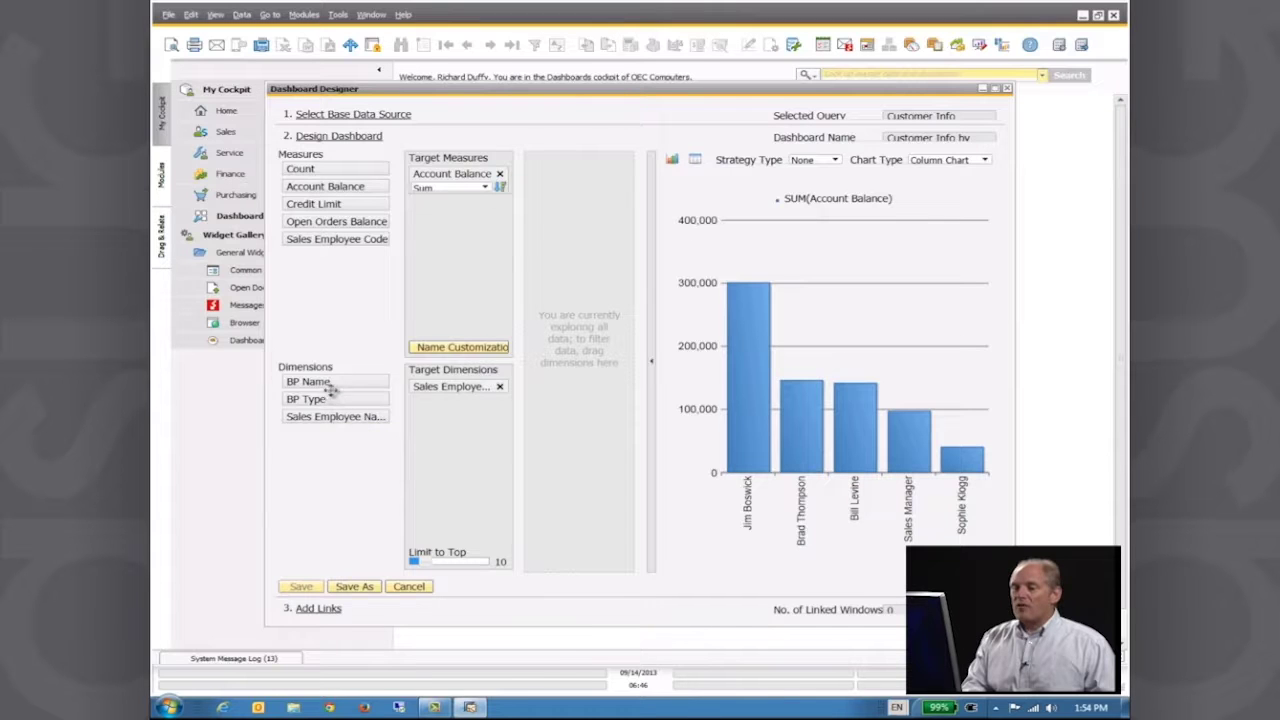
drag(330, 388, 442, 414)
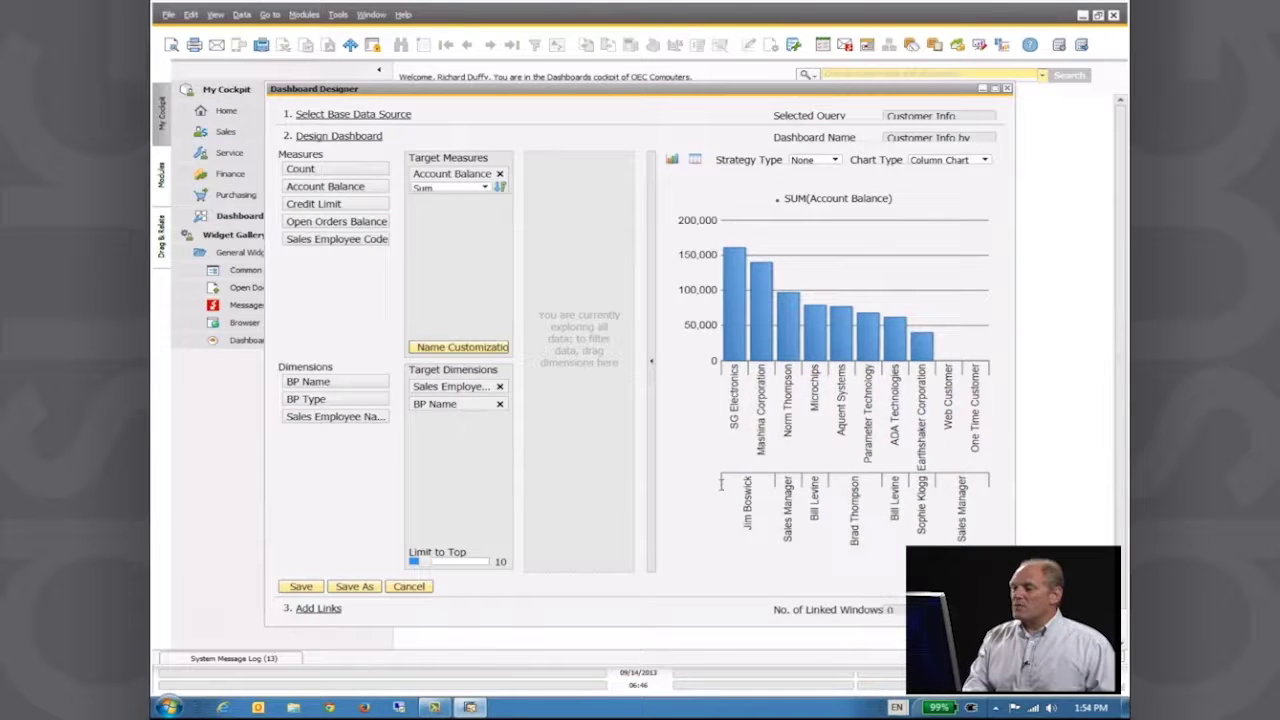
mouse_move(740, 256)
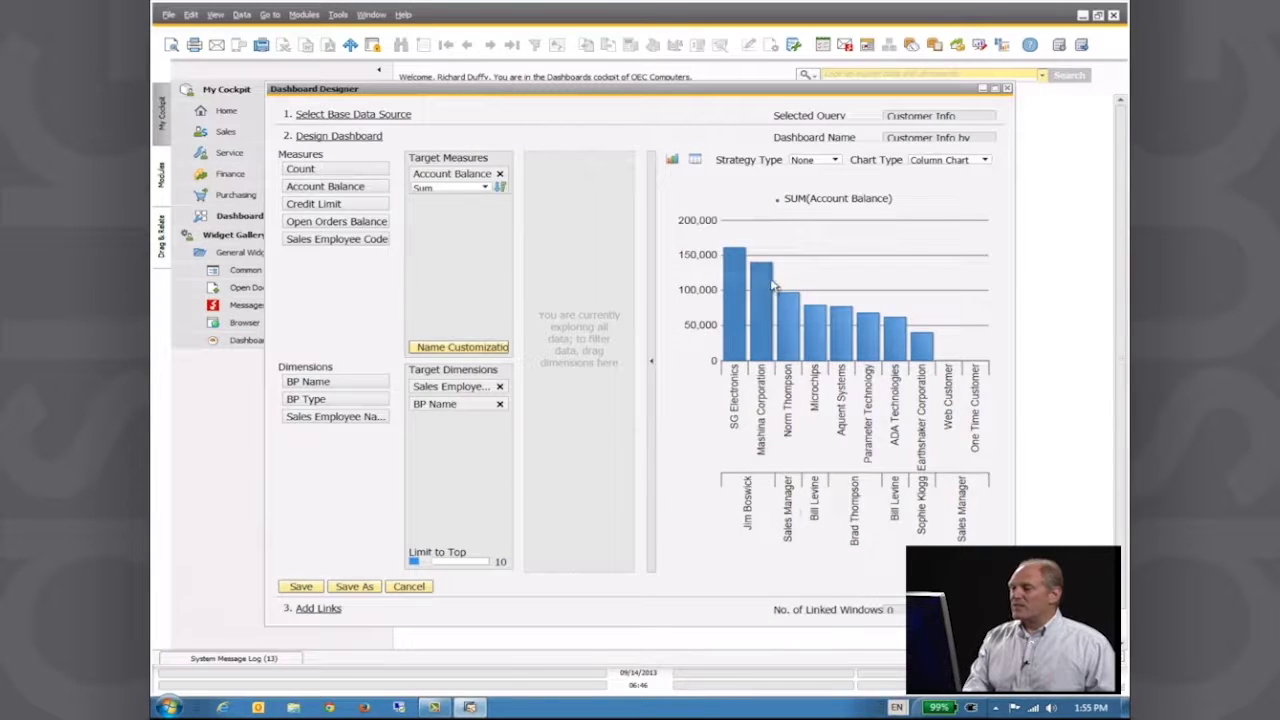
mouse_move(786, 312)
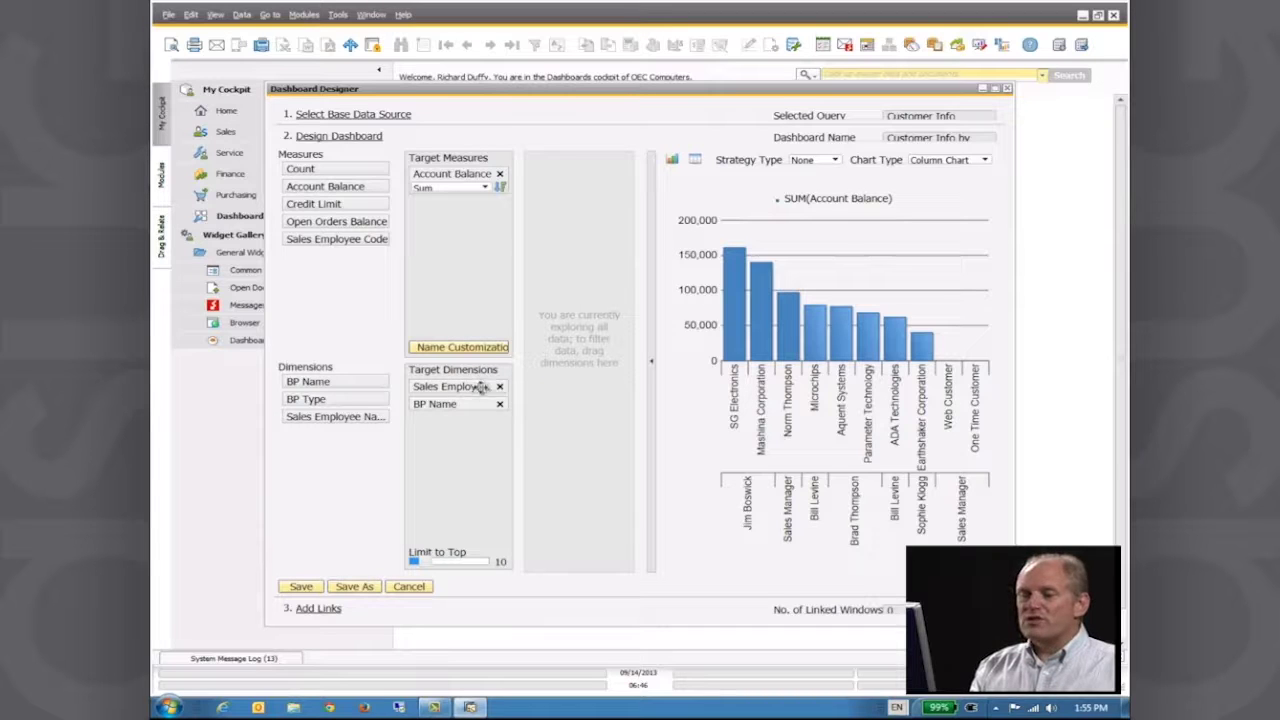
mouse_move(482, 387)
mouse_down()
mouse_move(491, 429)
mouse_move(491, 410)
mouse_up()
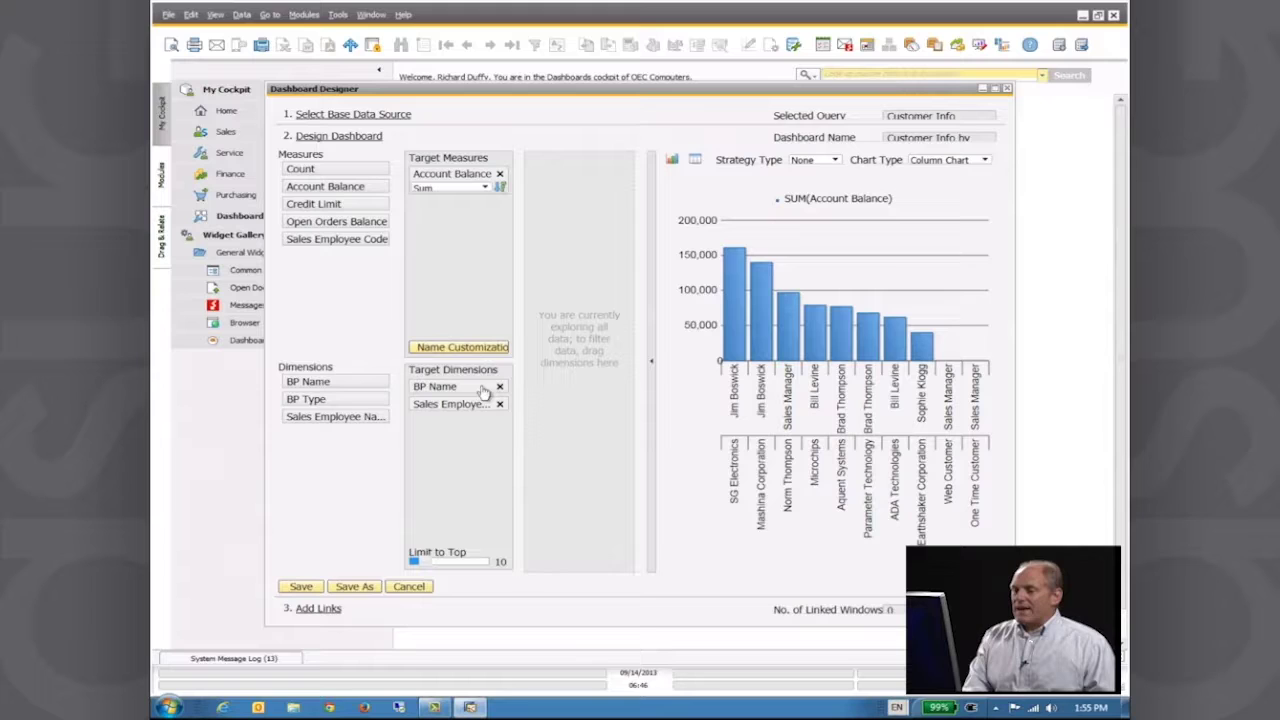
drag(466, 387, 460, 444)
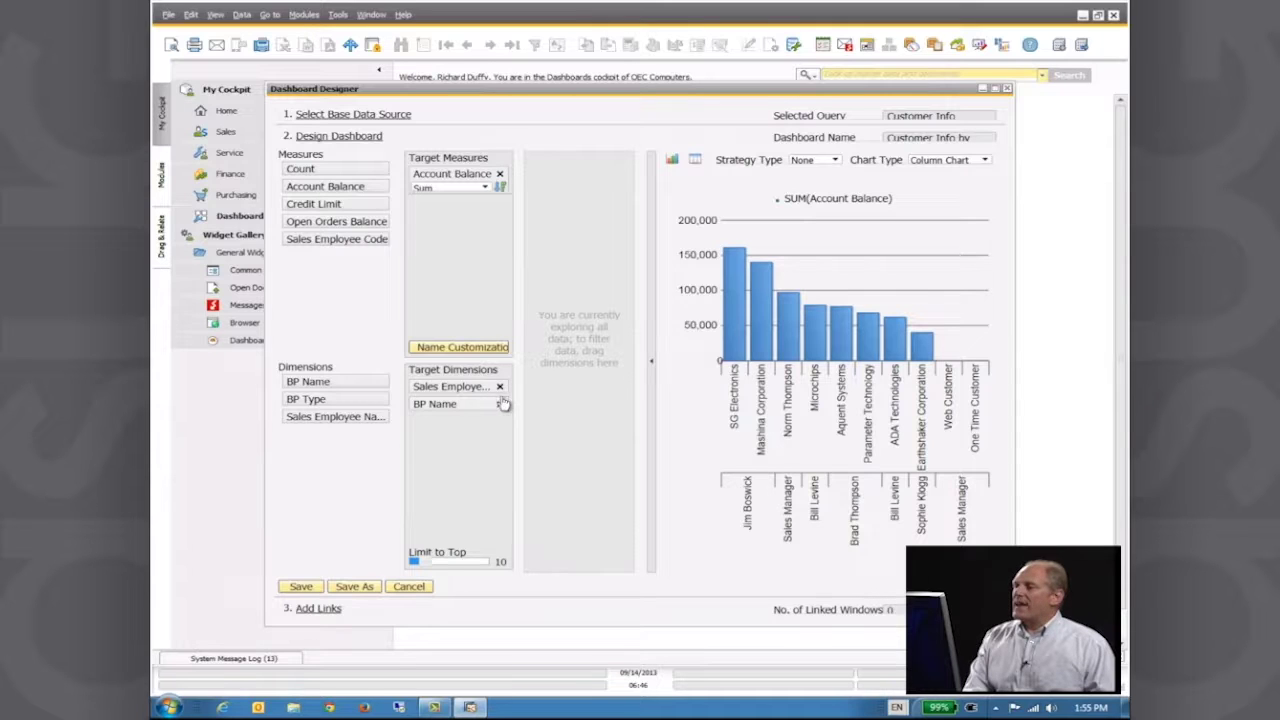
Change the chart type to Pie Chart and remove BP Name, leaving only Sales Employee Name.
click(987, 160)
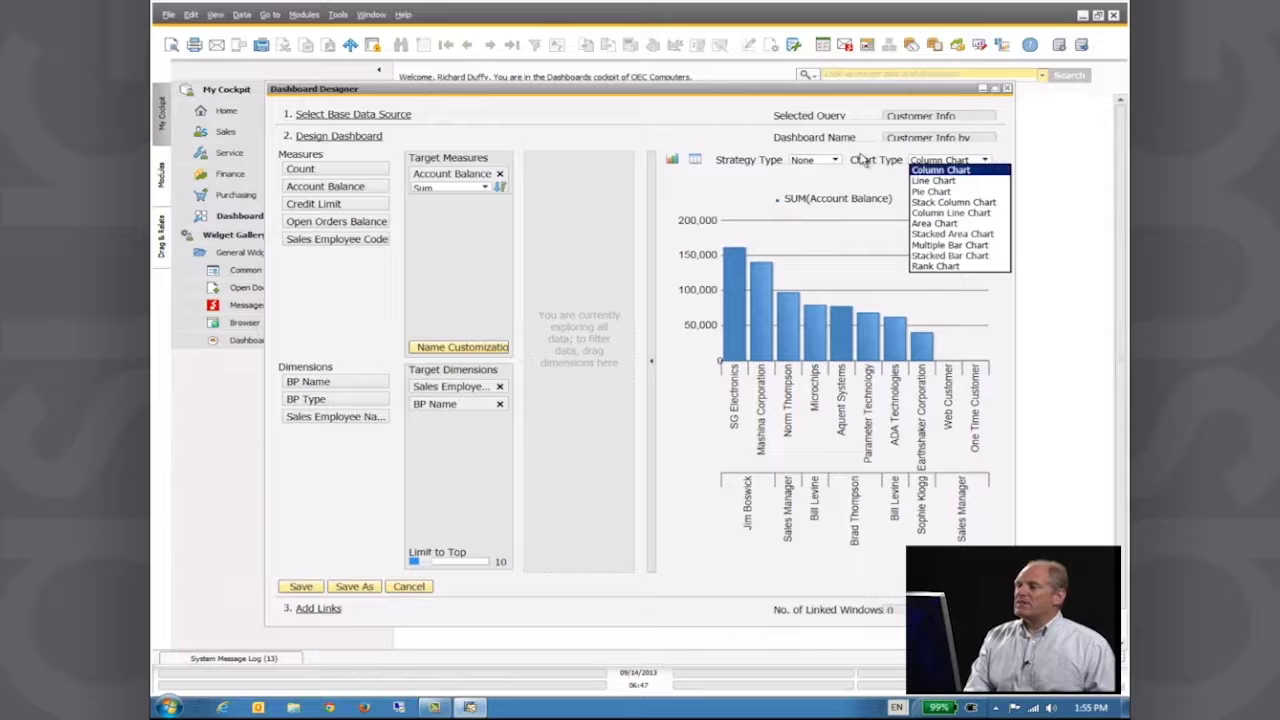
click(948, 191)
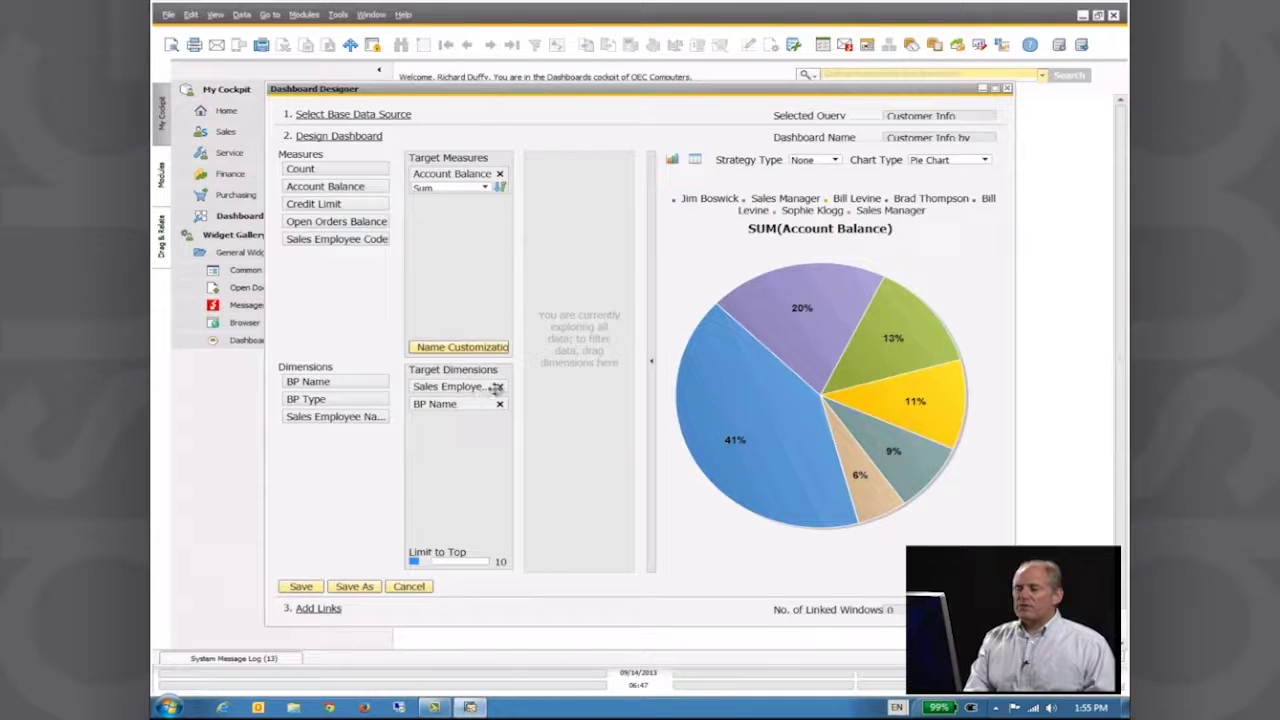
mouse_move(708, 410)
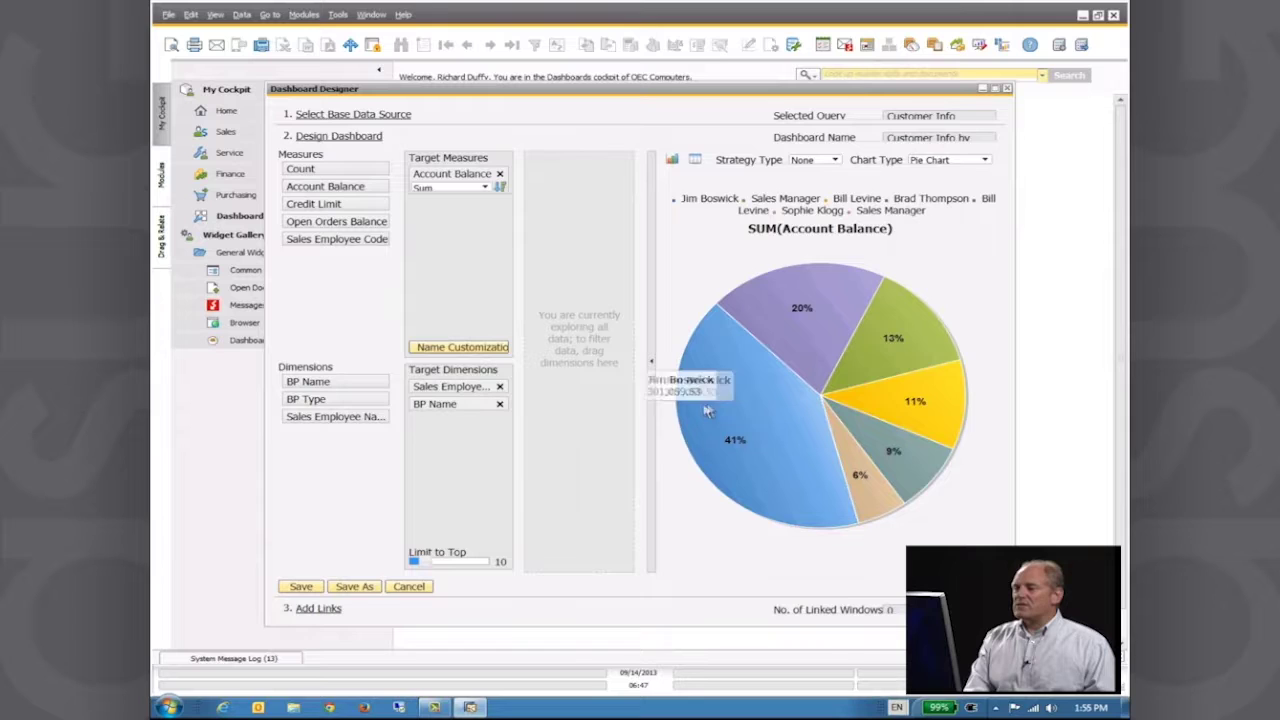
mouse_move(940, 382)
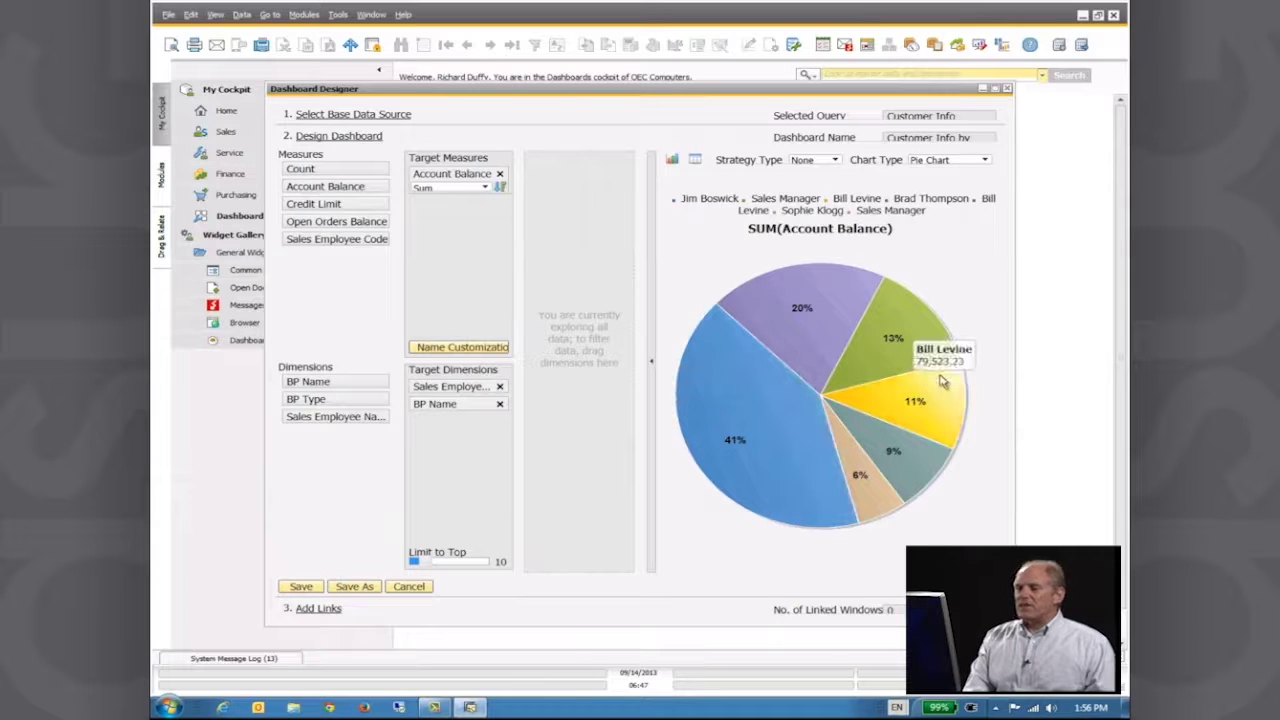
click(500, 405)
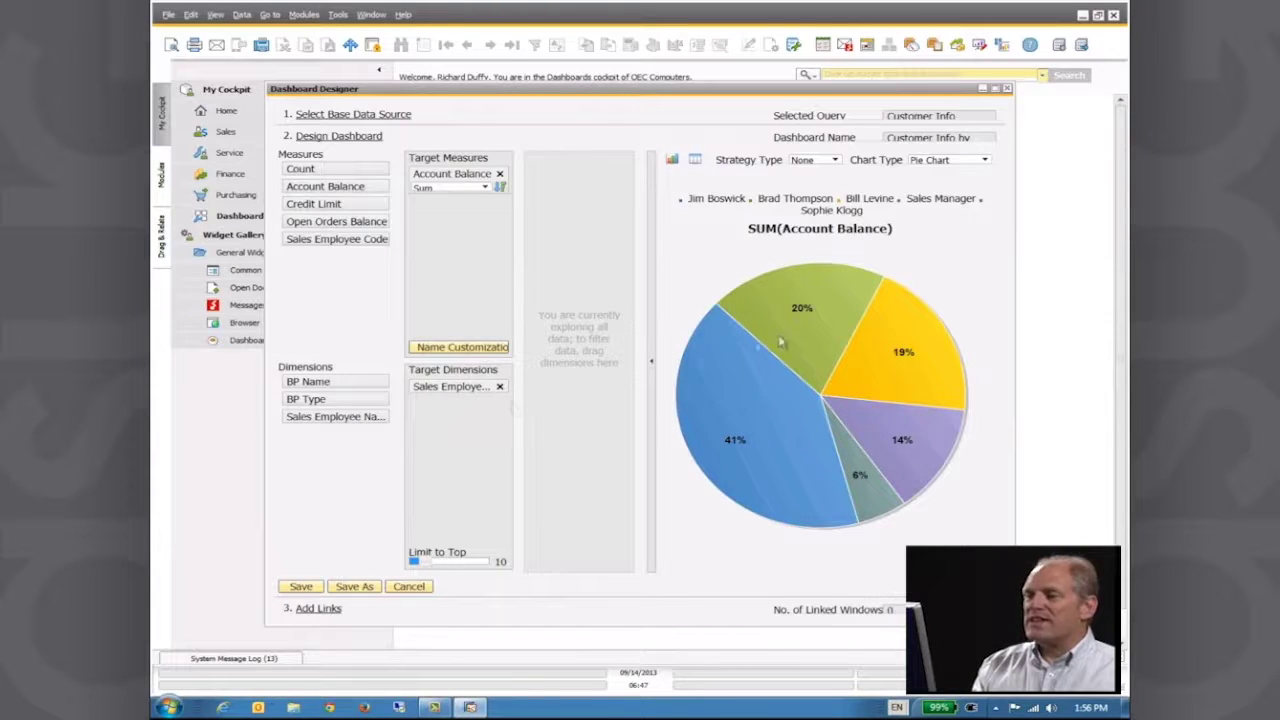
mouse_move(784, 342)
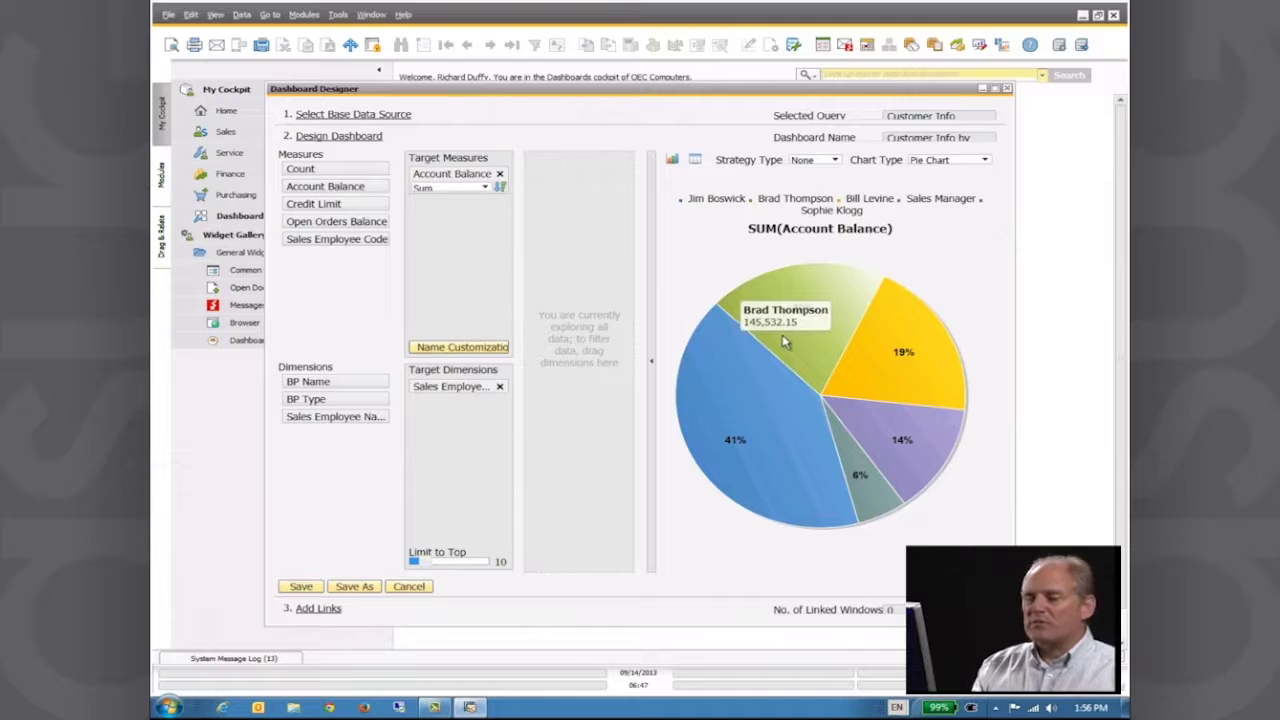
mouse_move(908, 343)
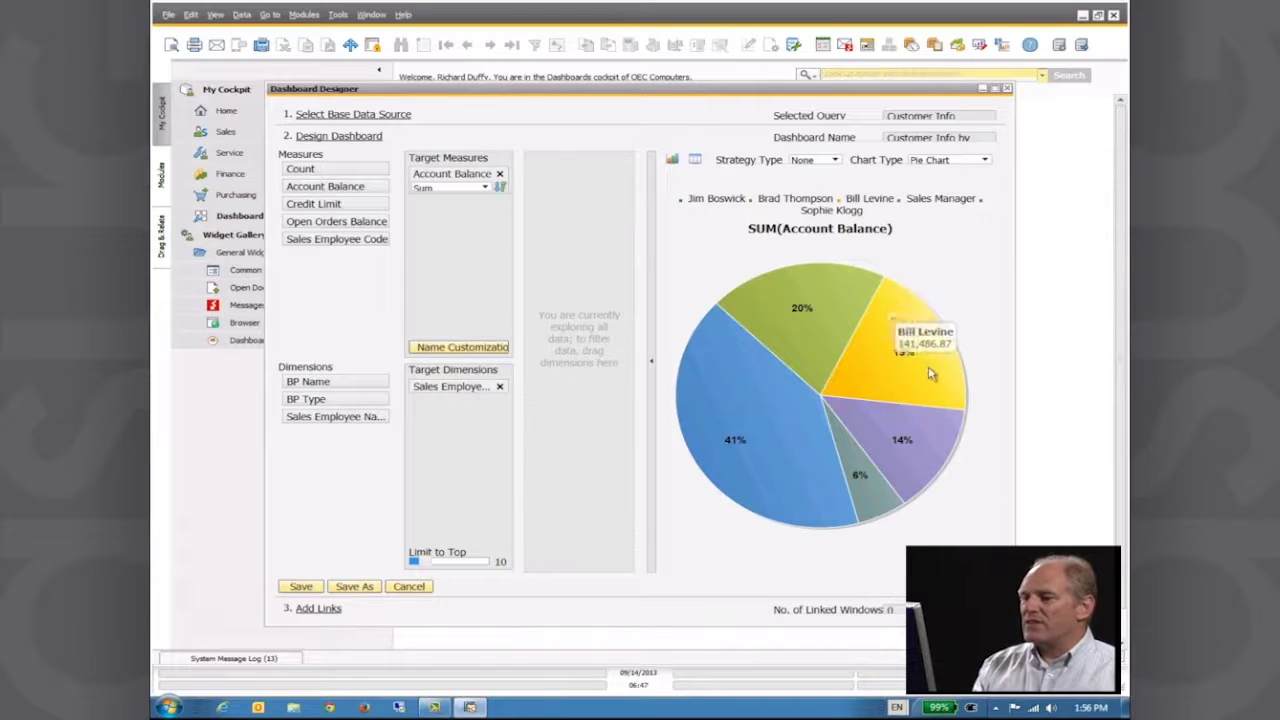
mouse_move(924, 430)
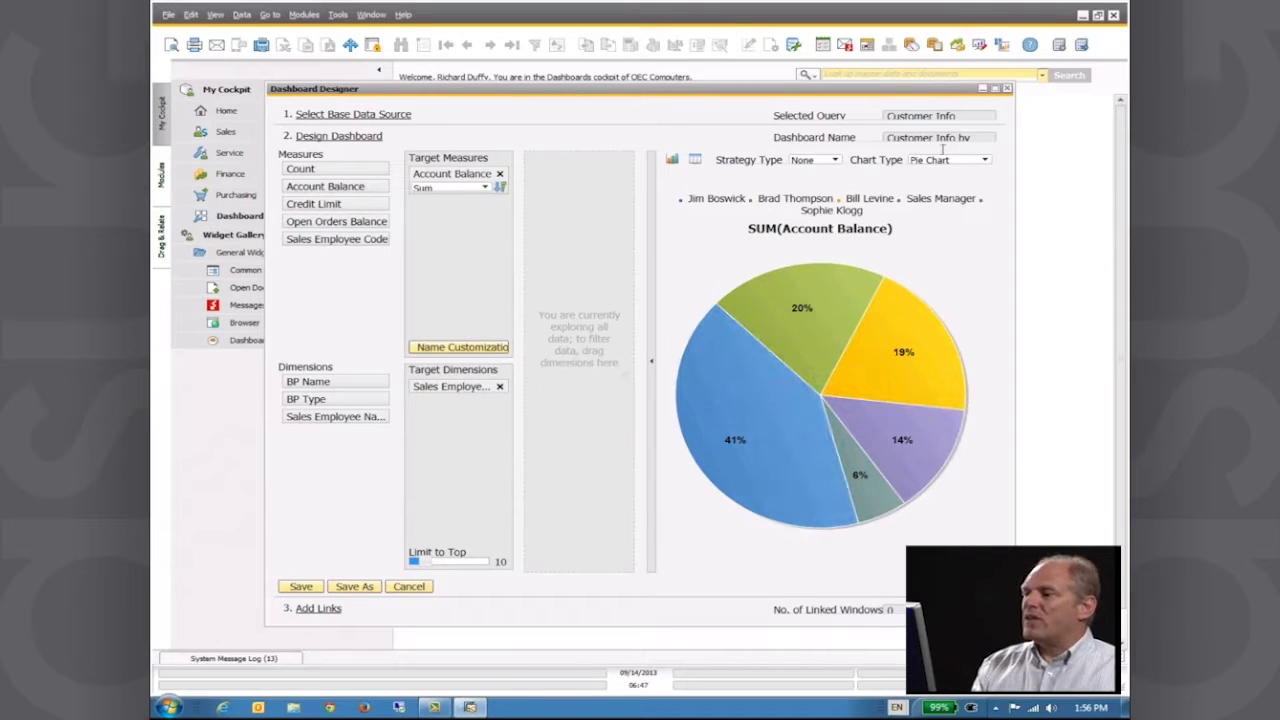
Switch to Multiple Bar Chart and add Open Orders Balance as a second target measure.
click(979, 162)
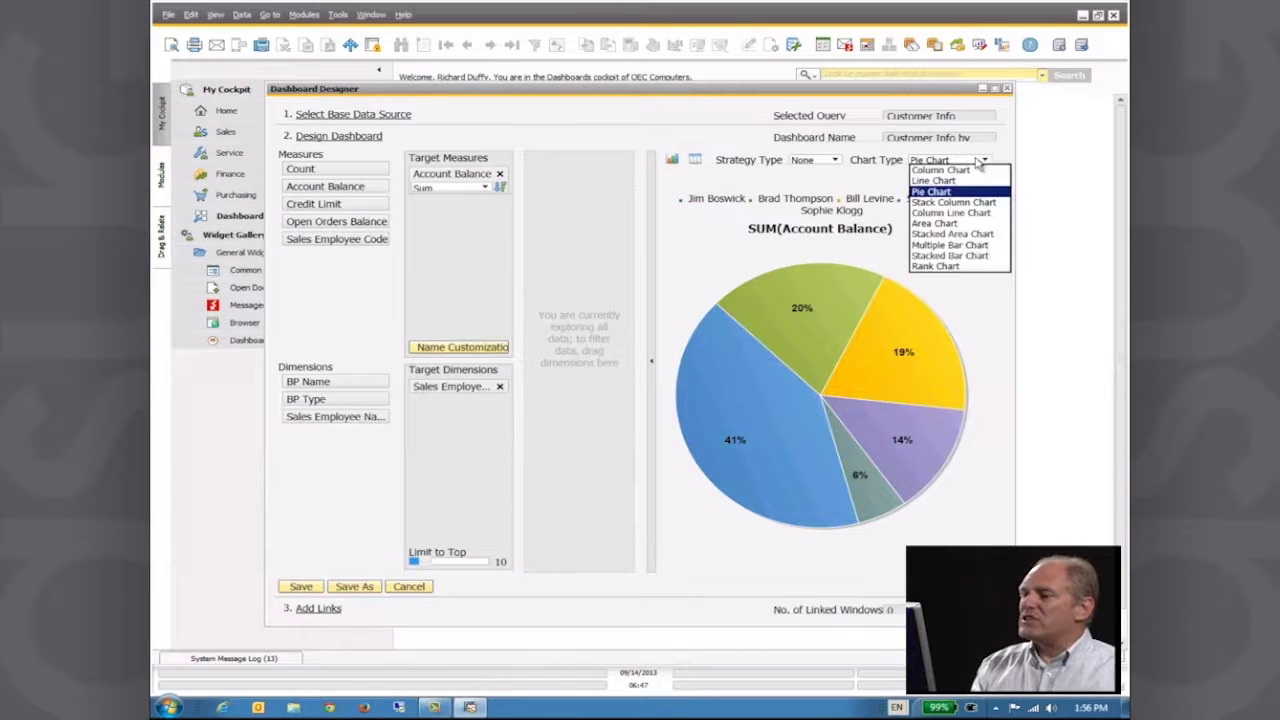
click(955, 245)
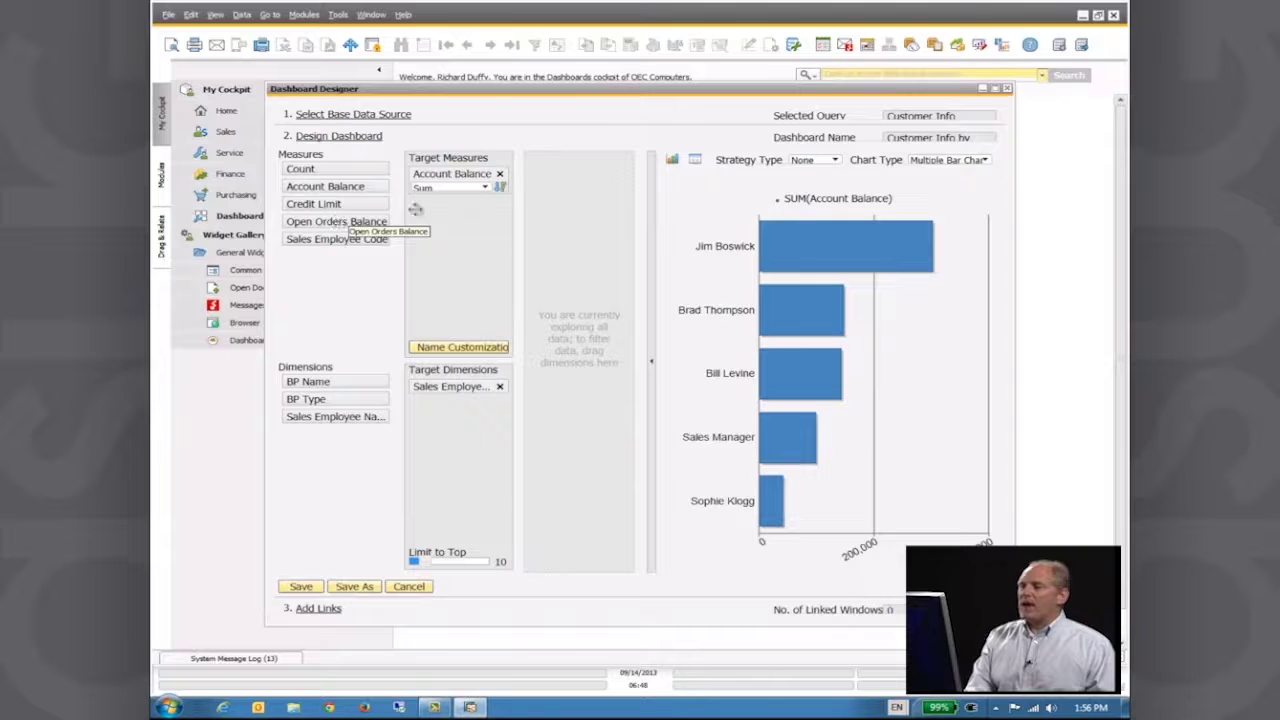
mouse_move(864, 243)
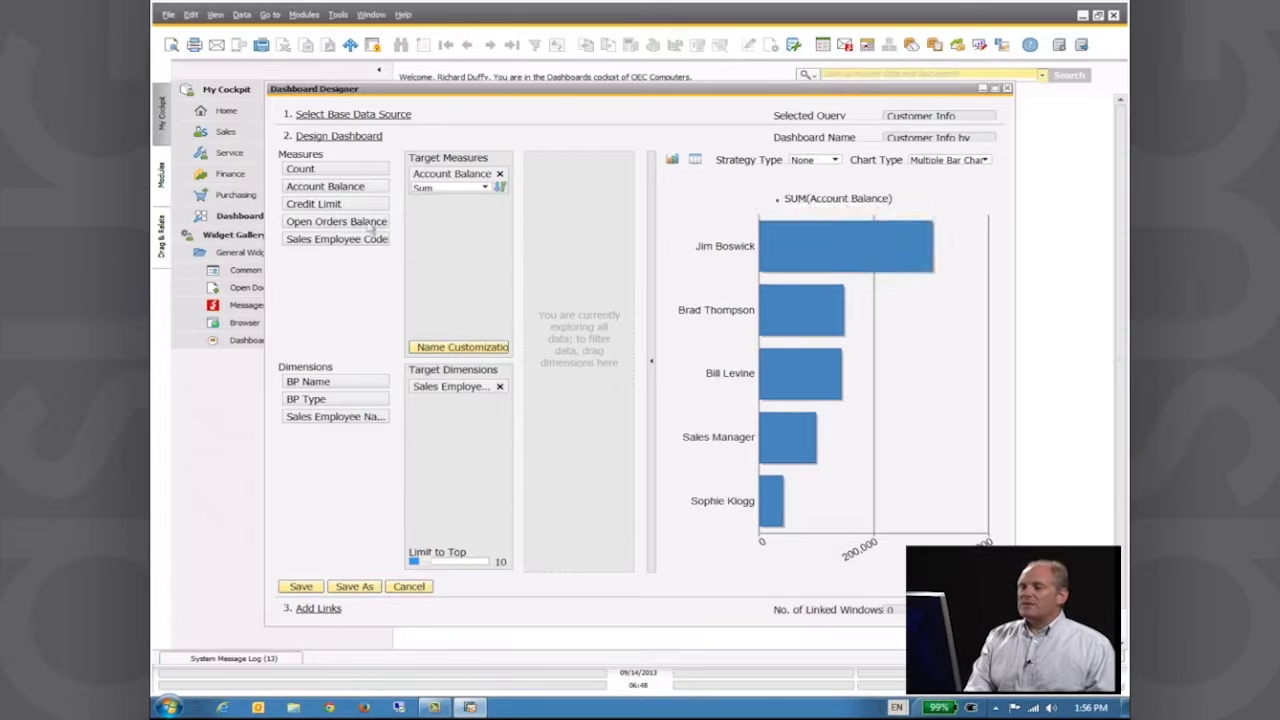
drag(318, 222, 448, 233)
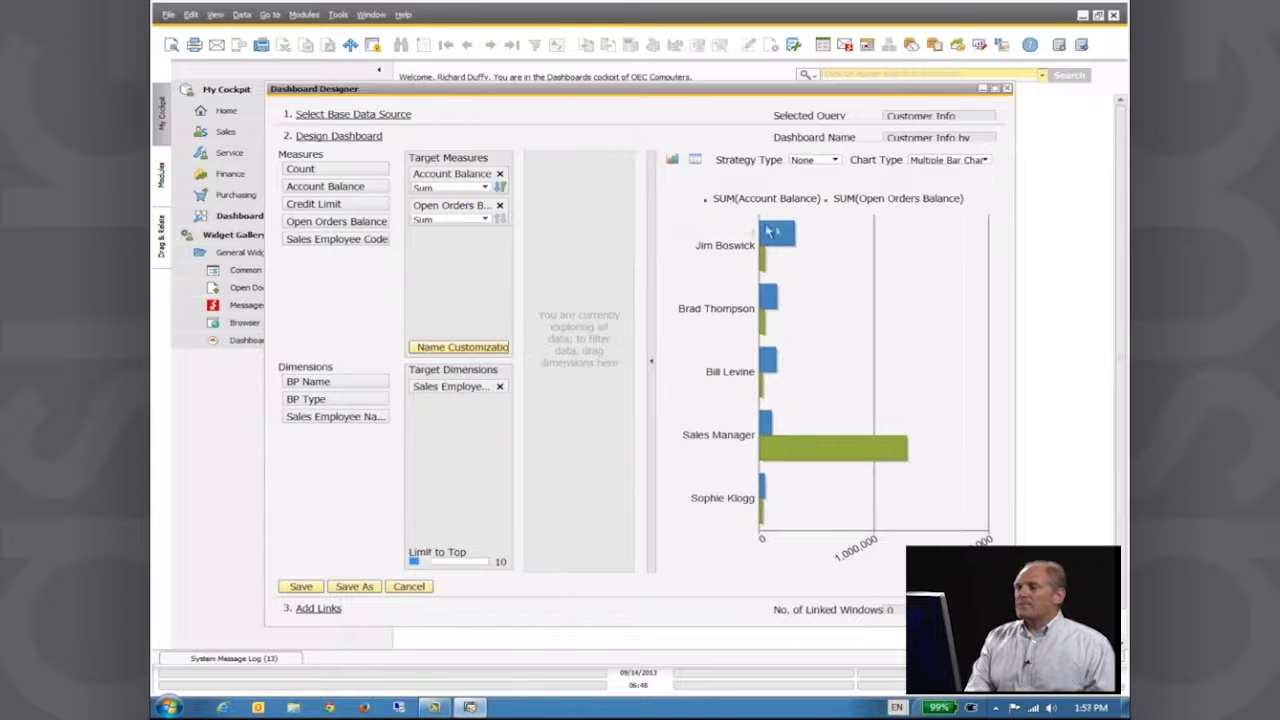
mouse_move(792, 236)
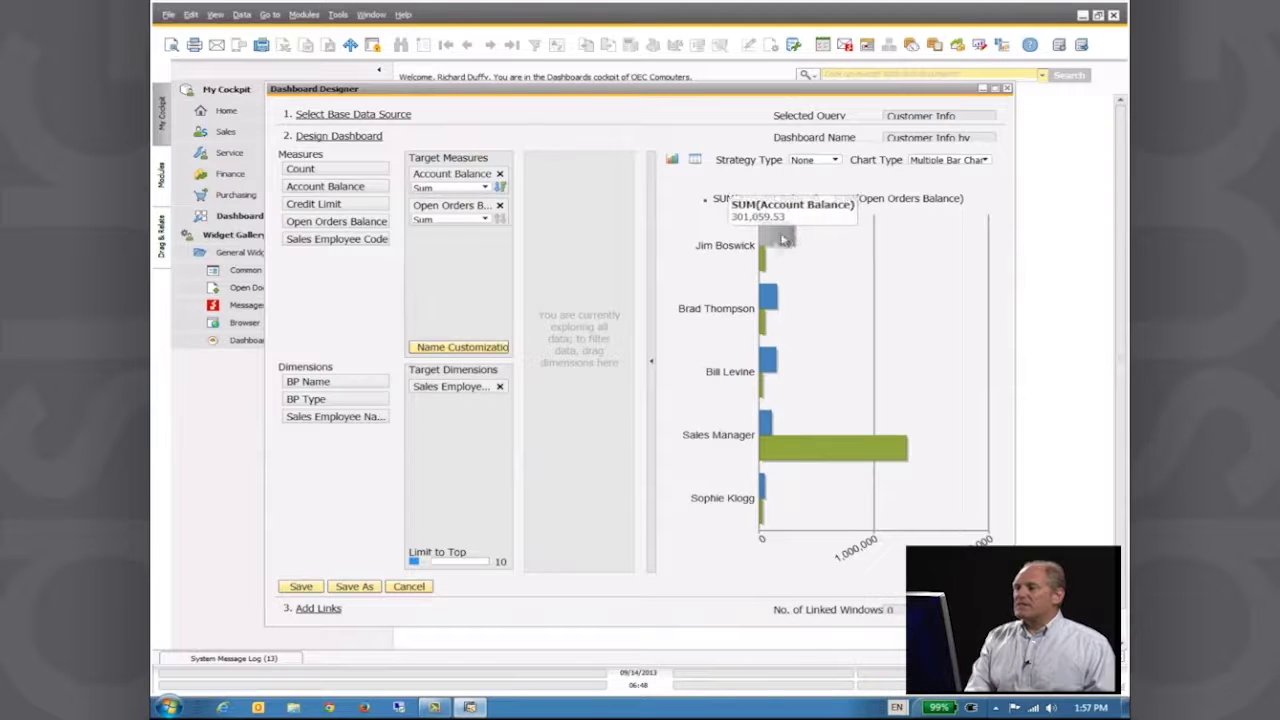
mouse_move(762, 262)
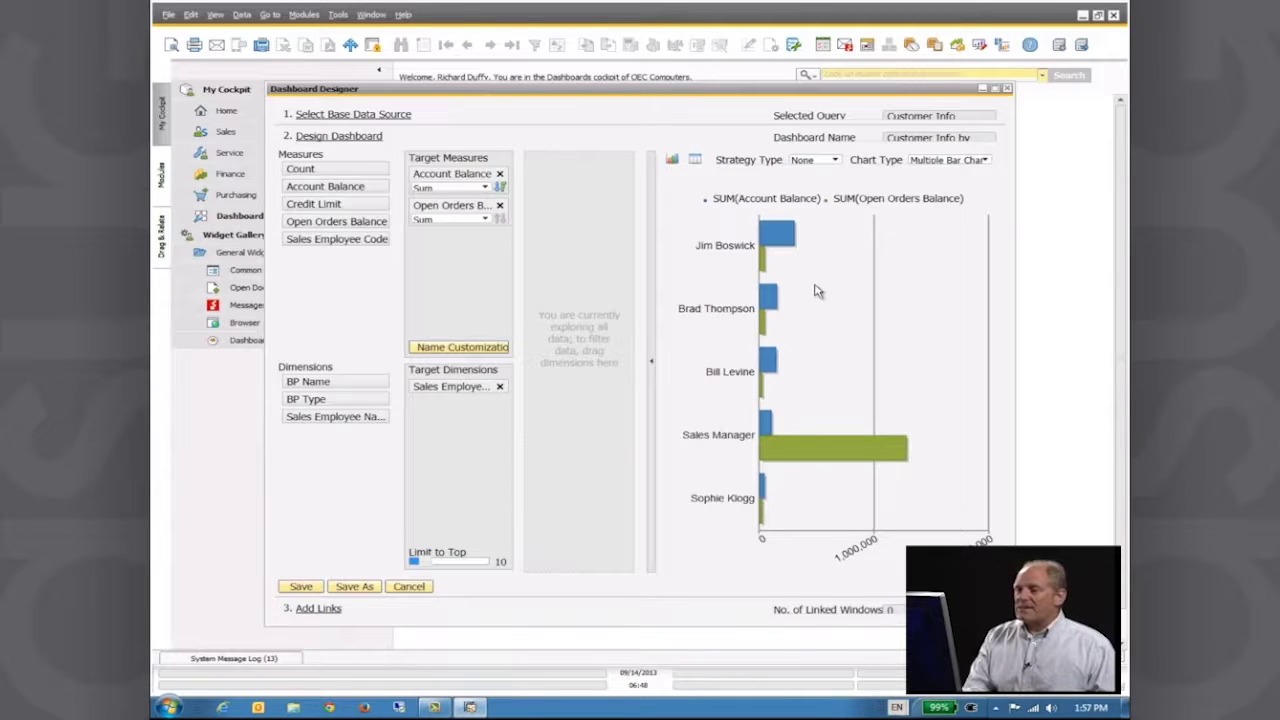
Save the chart as a new dashboard named 'Detailed Customer Info by Sales Rep'.
click(356, 588)
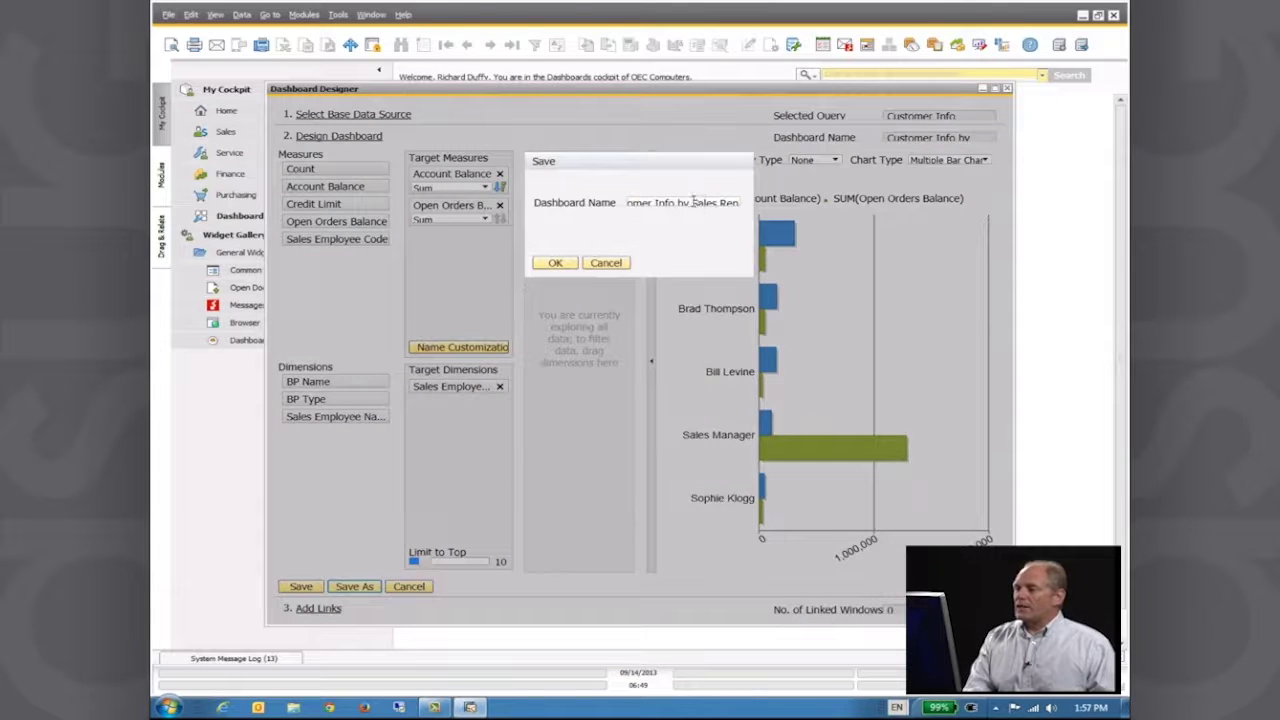
click(692, 202)
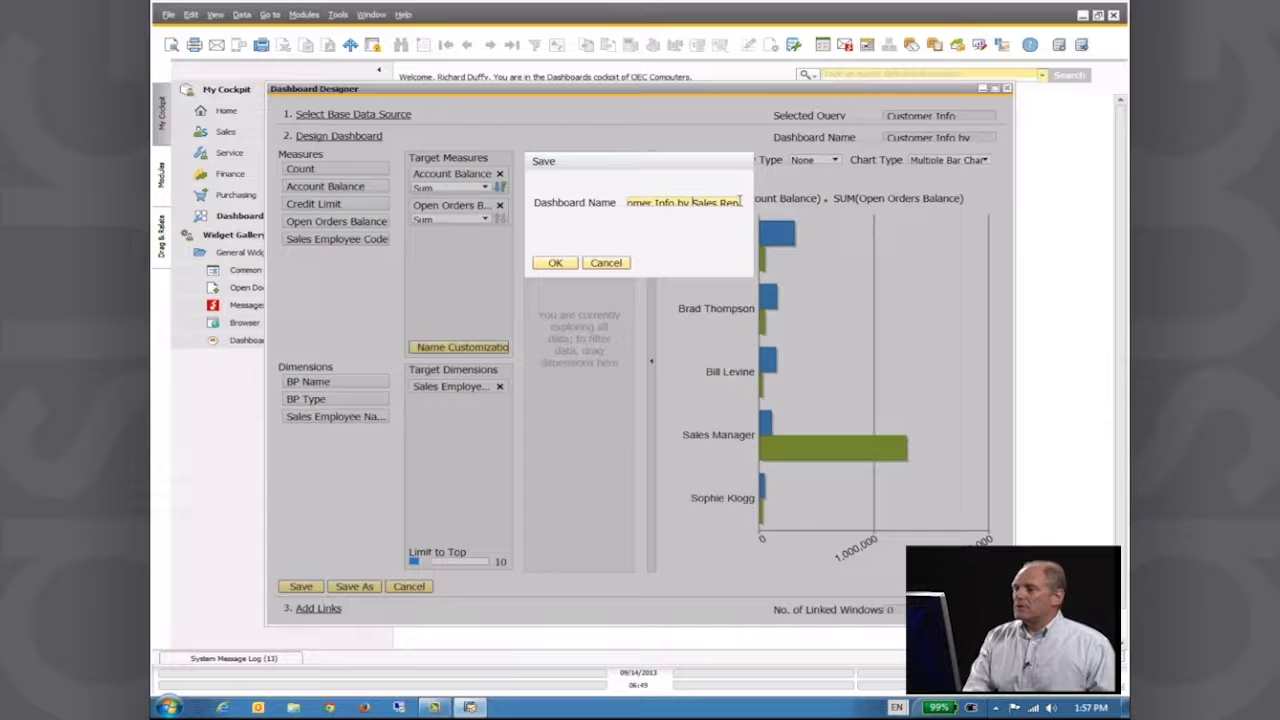
drag(740, 202, 541, 197)
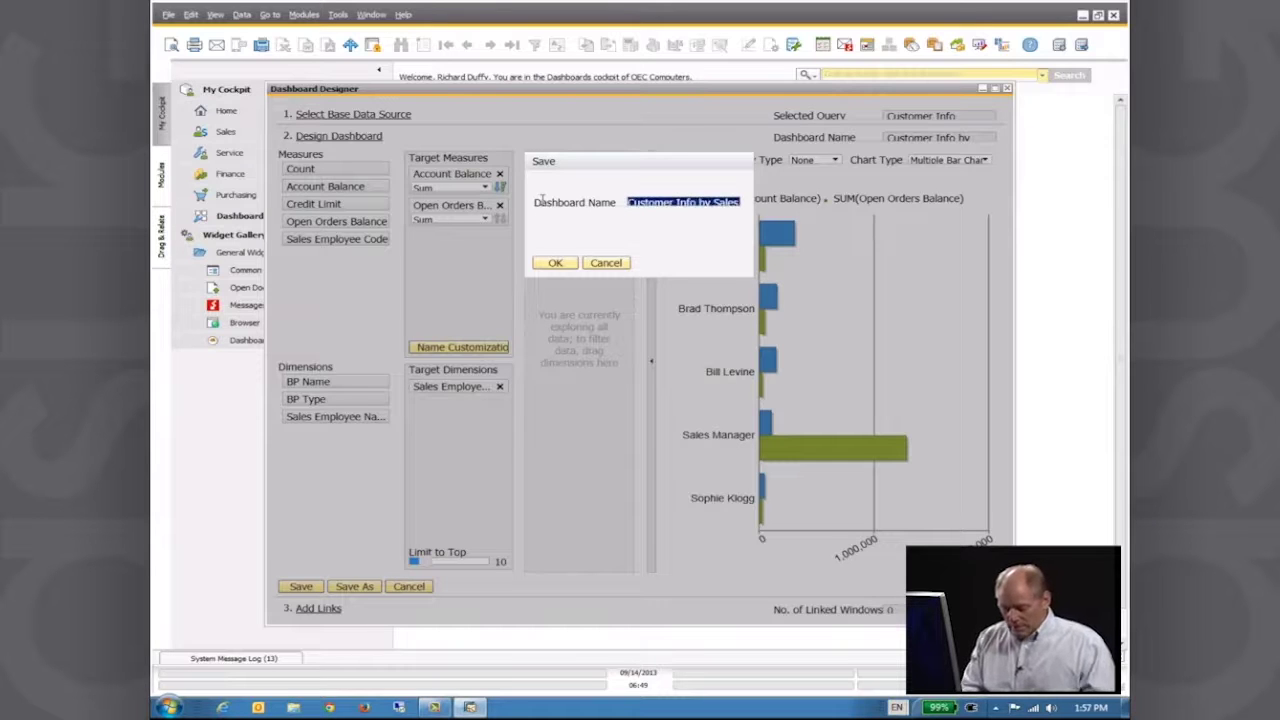
text(Detailed Customer)
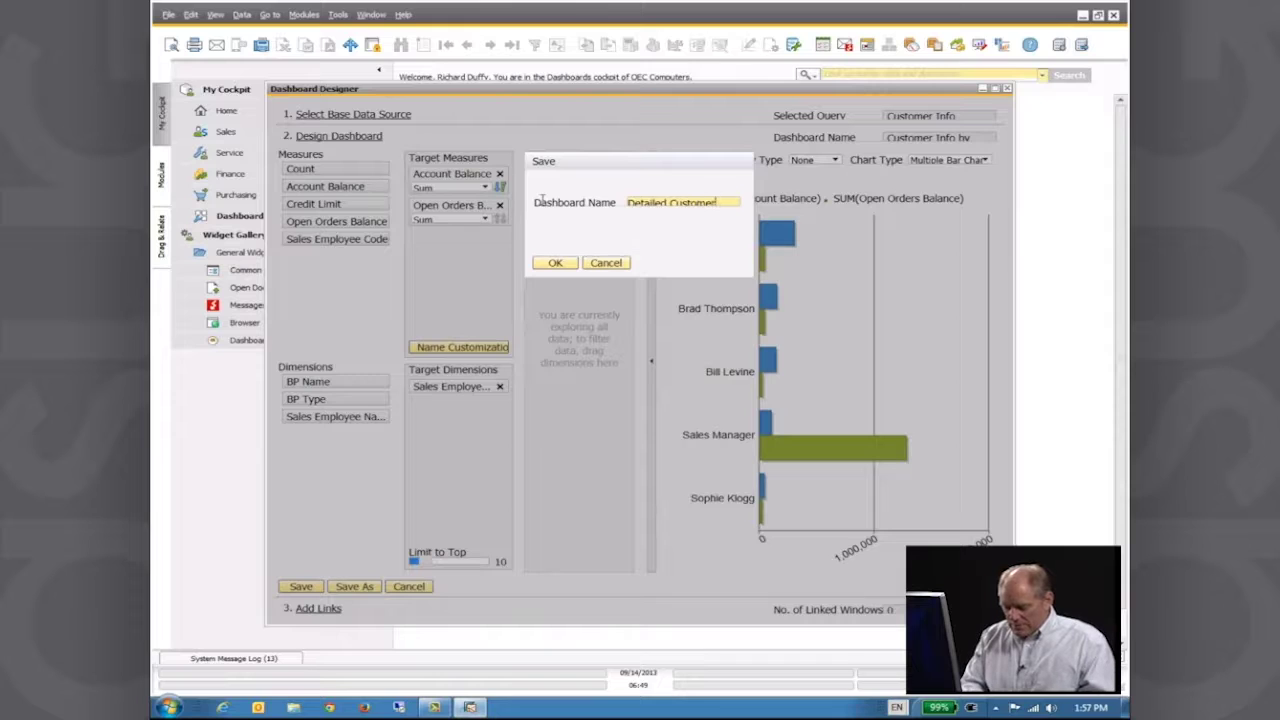
text( Info b)
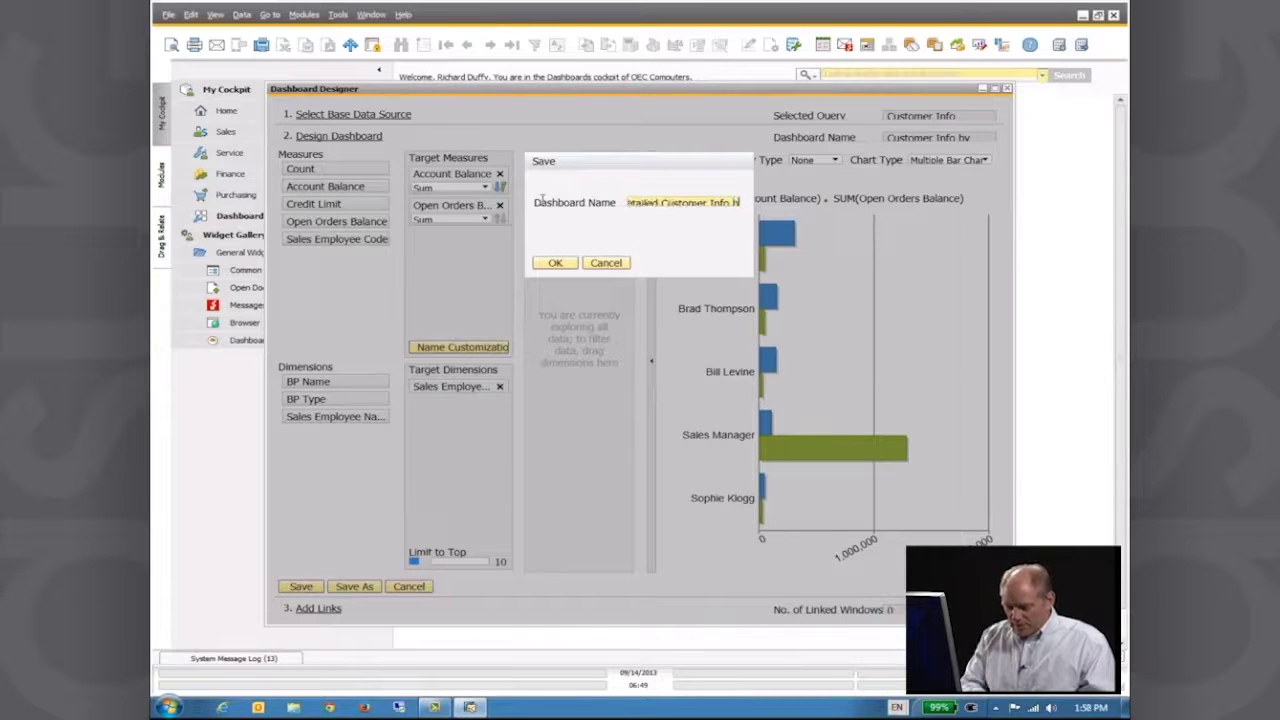
text(y Sales Rep)
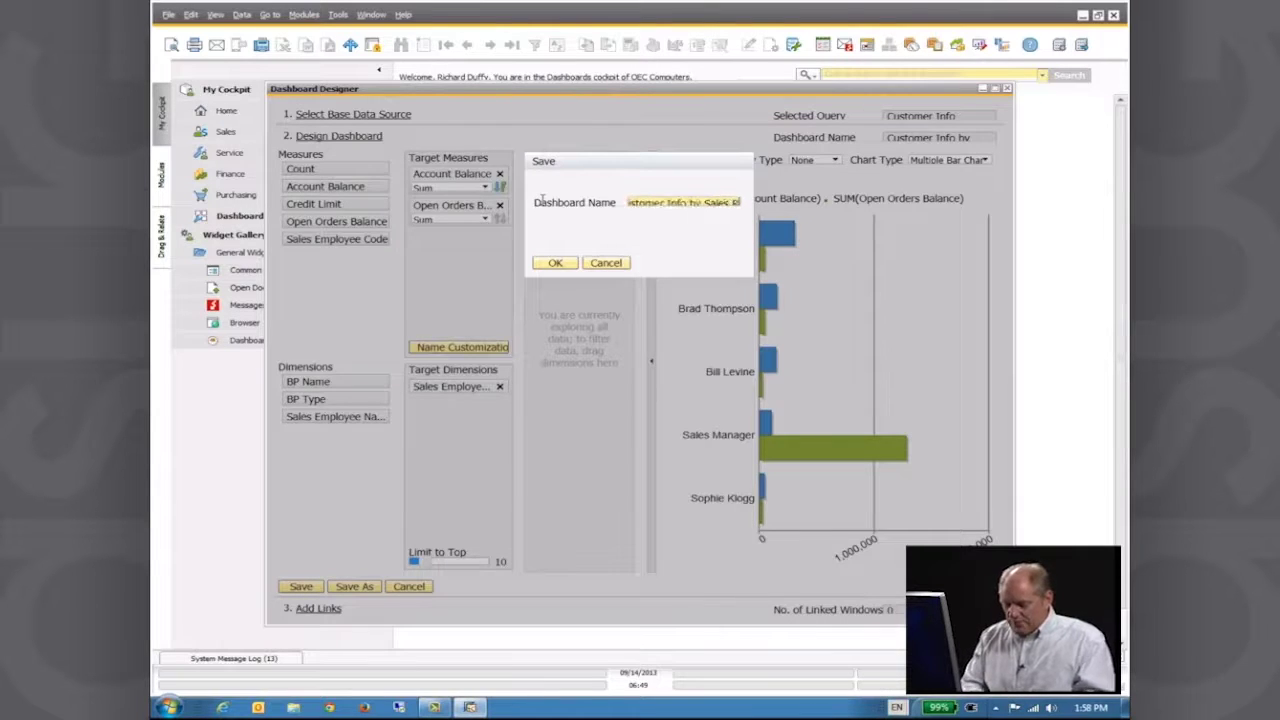
click(555, 262)
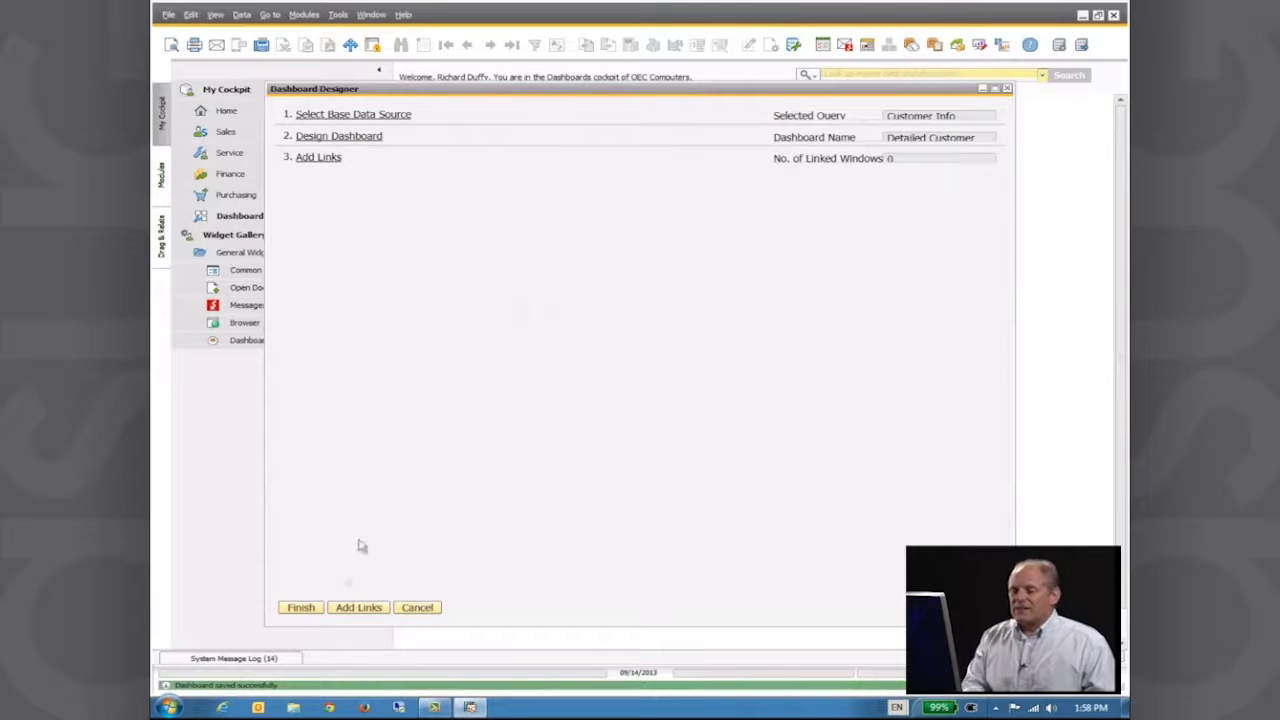
Finish the design and close the Dashboard Manager to return to the cockpit.
click(303, 608)
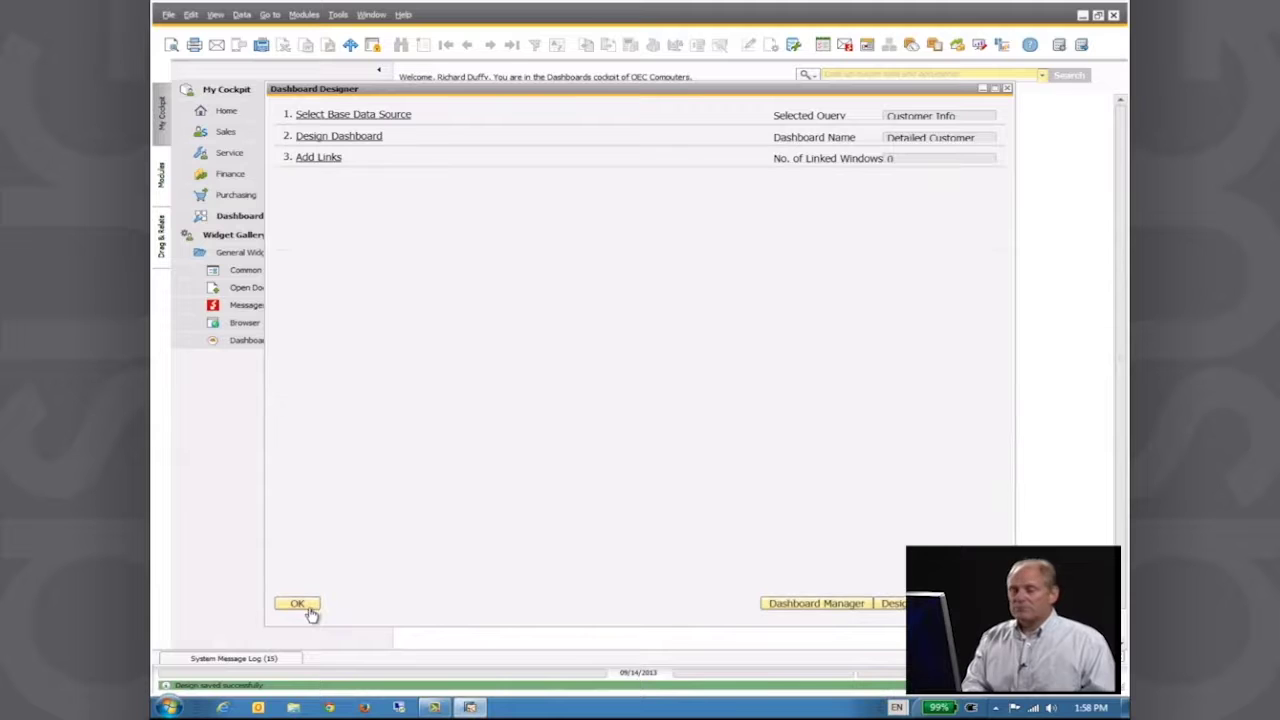
click(303, 606)
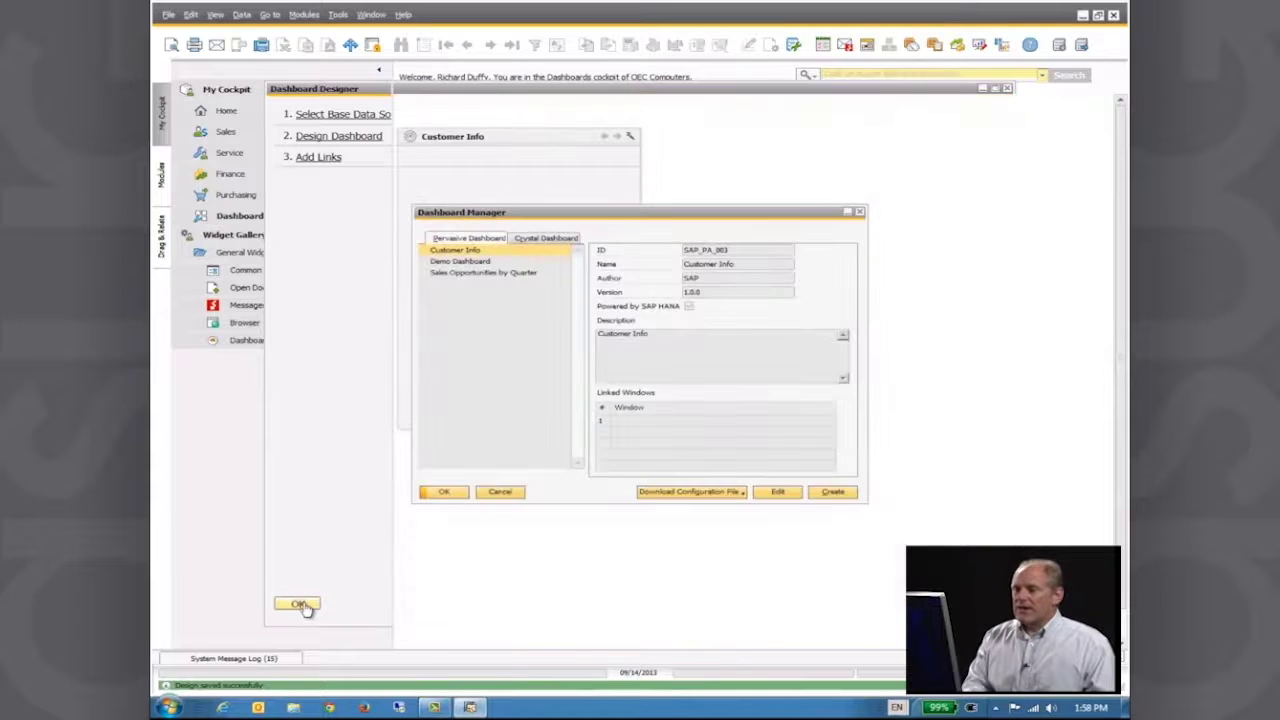
click(450, 492)
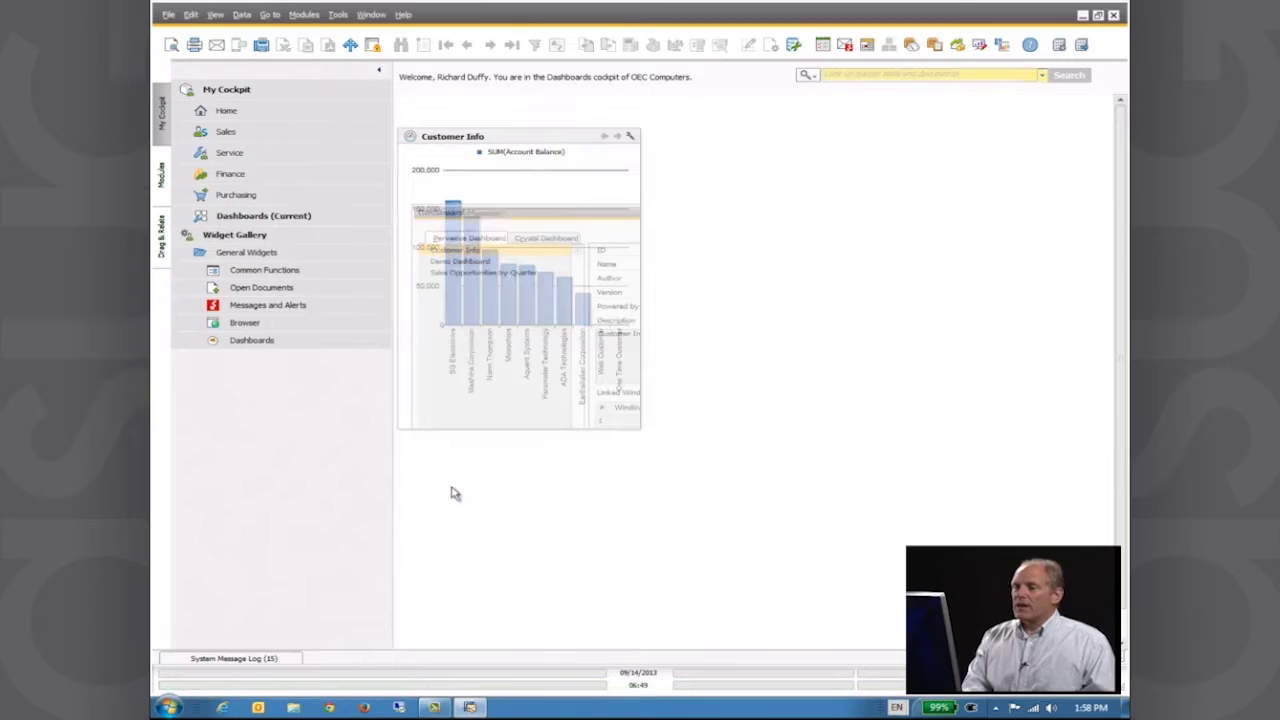
Add a Dashboards widget from the gallery set to show Detailed Customer Info by Sales Rep.
click(233, 326)
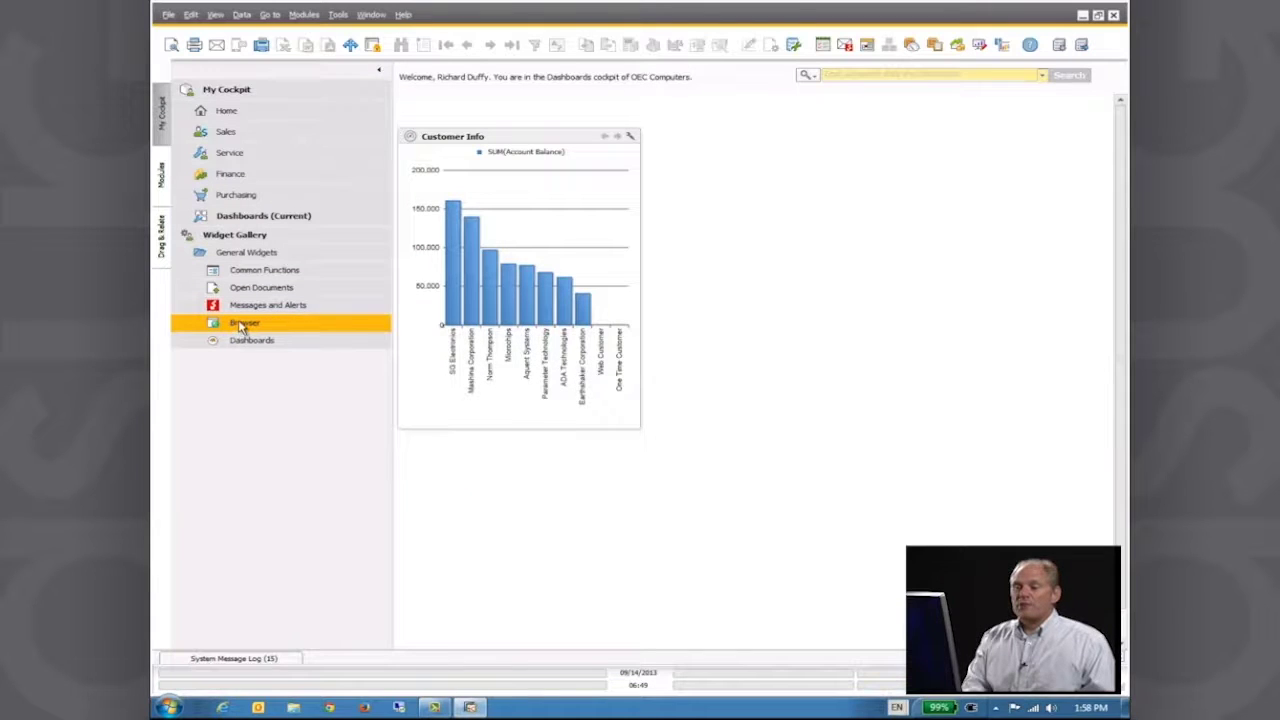
drag(248, 340, 786, 237)
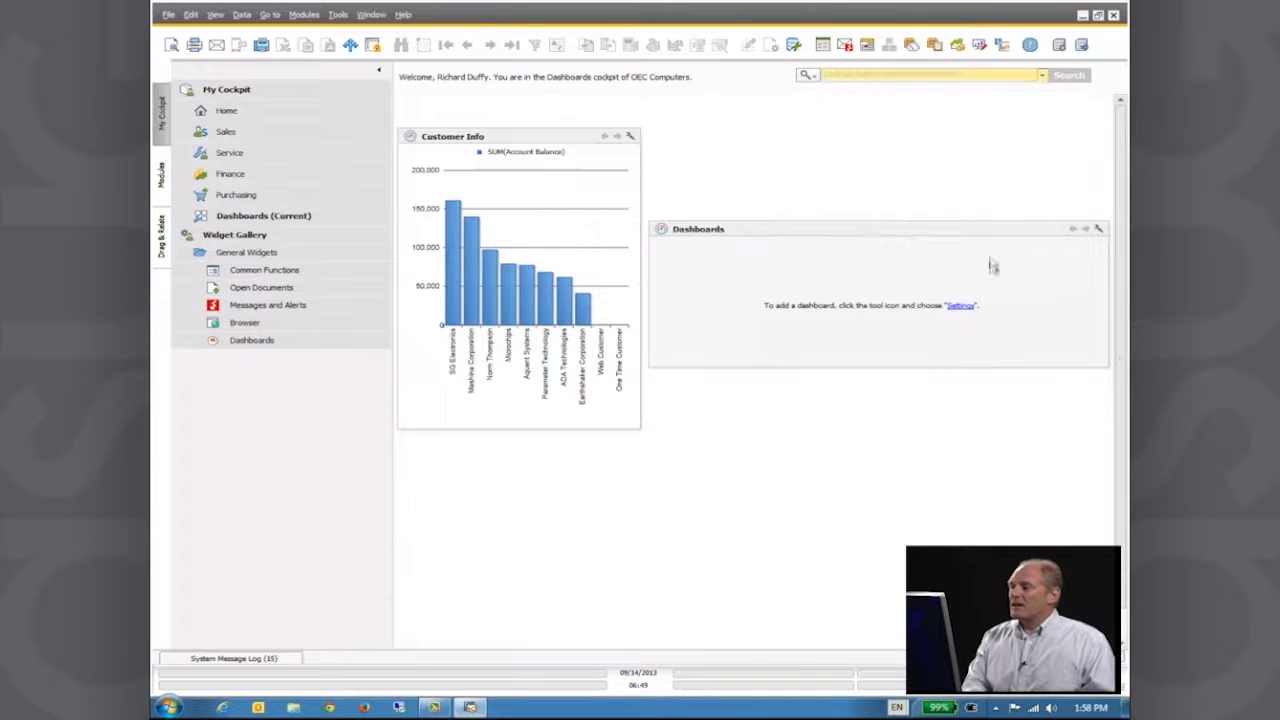
click(960, 306)
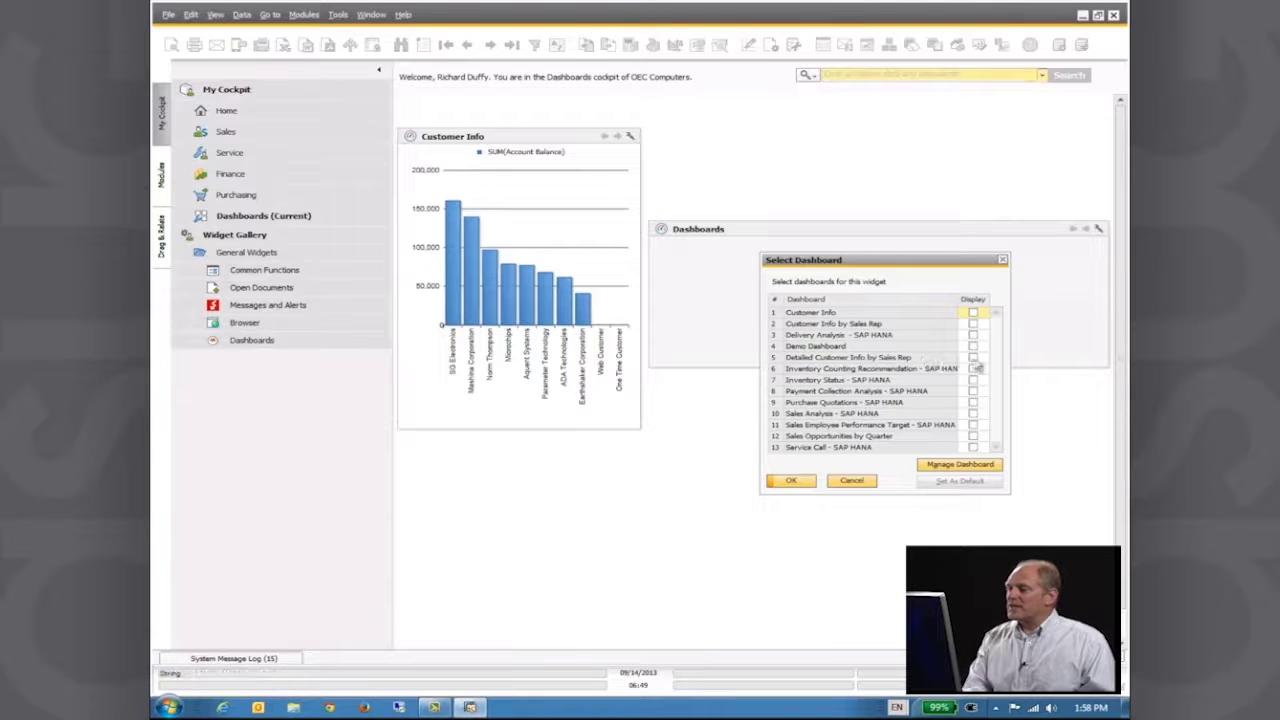
click(975, 358)
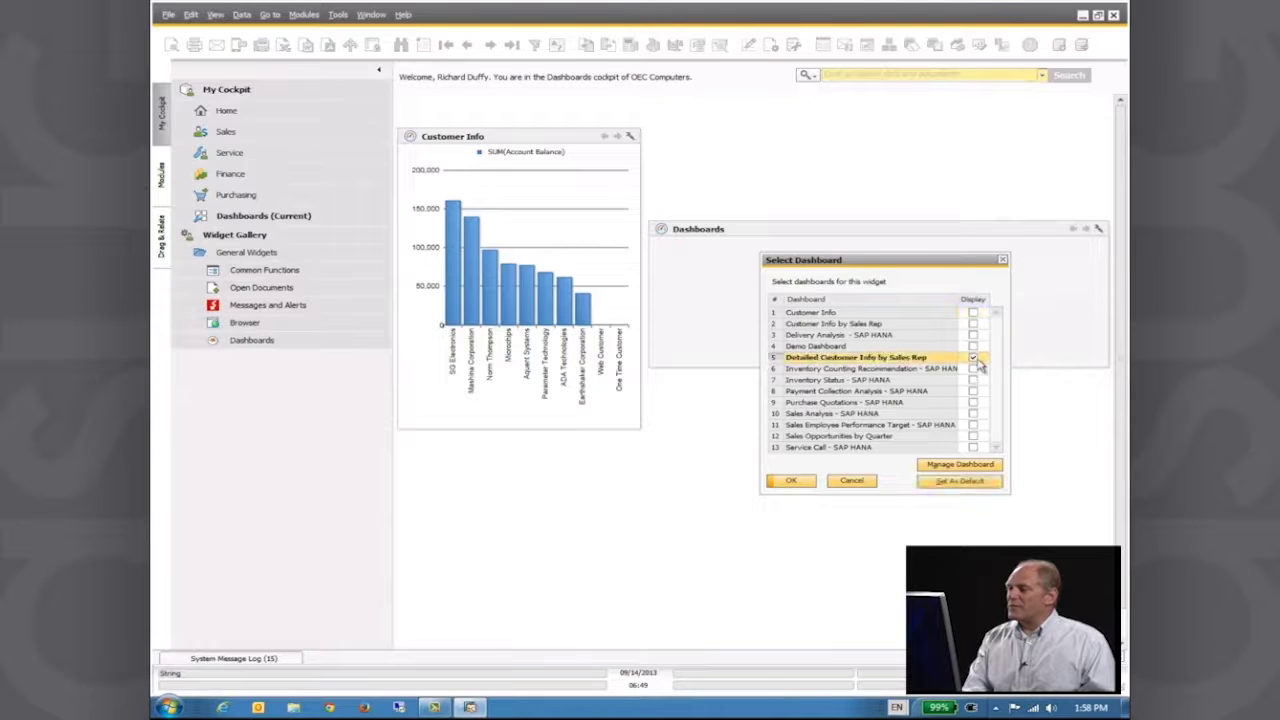
click(798, 484)
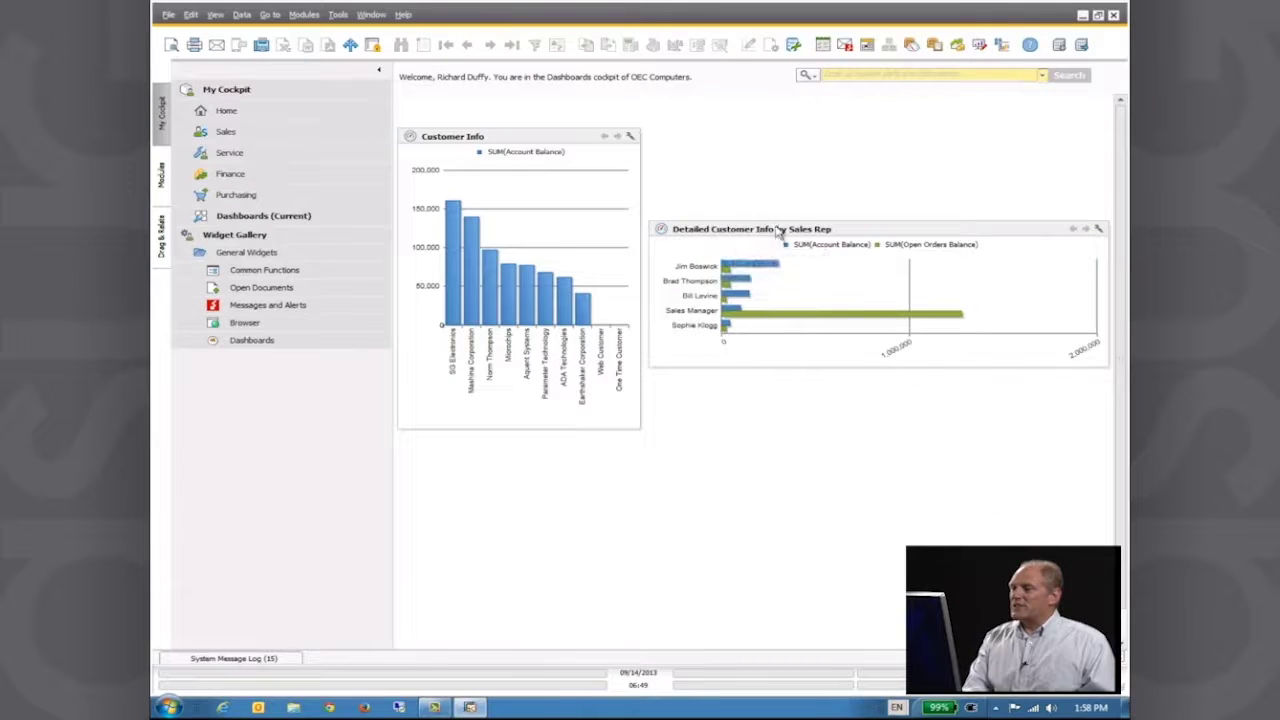
Move the sales-rep widget up beside Customer Info, then make it taller and narrower.
drag(776, 218, 760, 155)
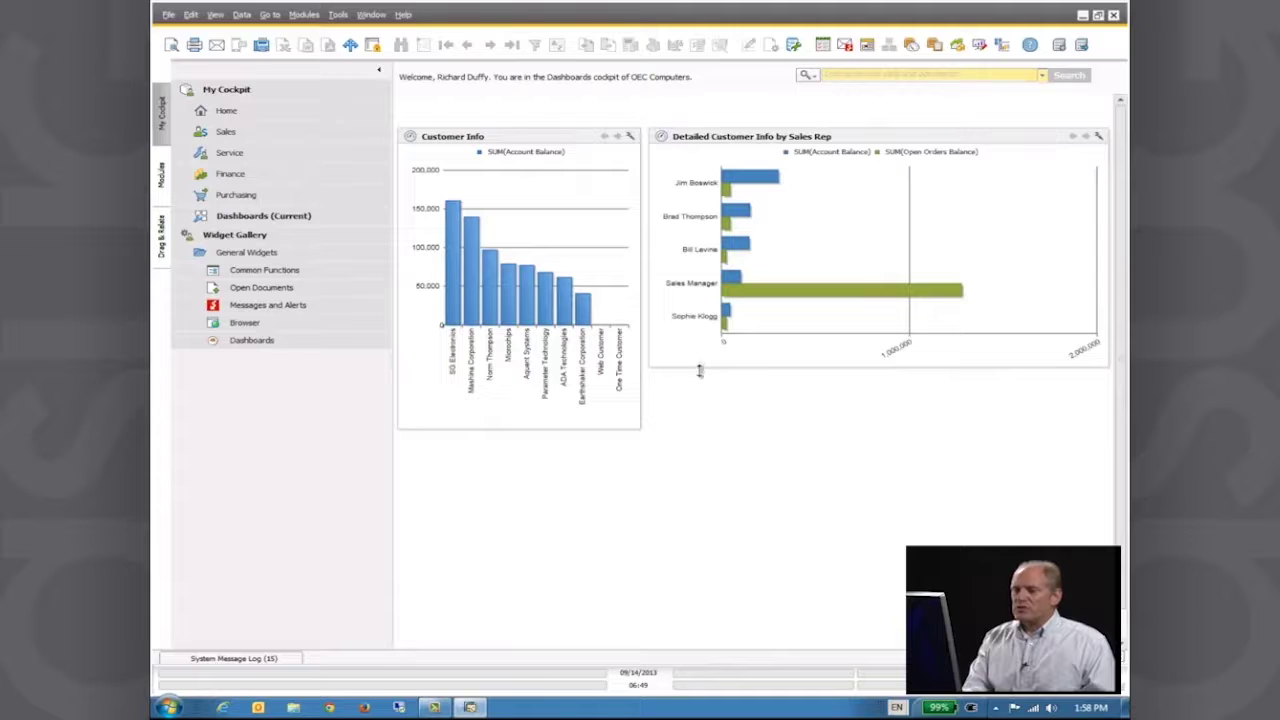
drag(700, 371, 709, 411)
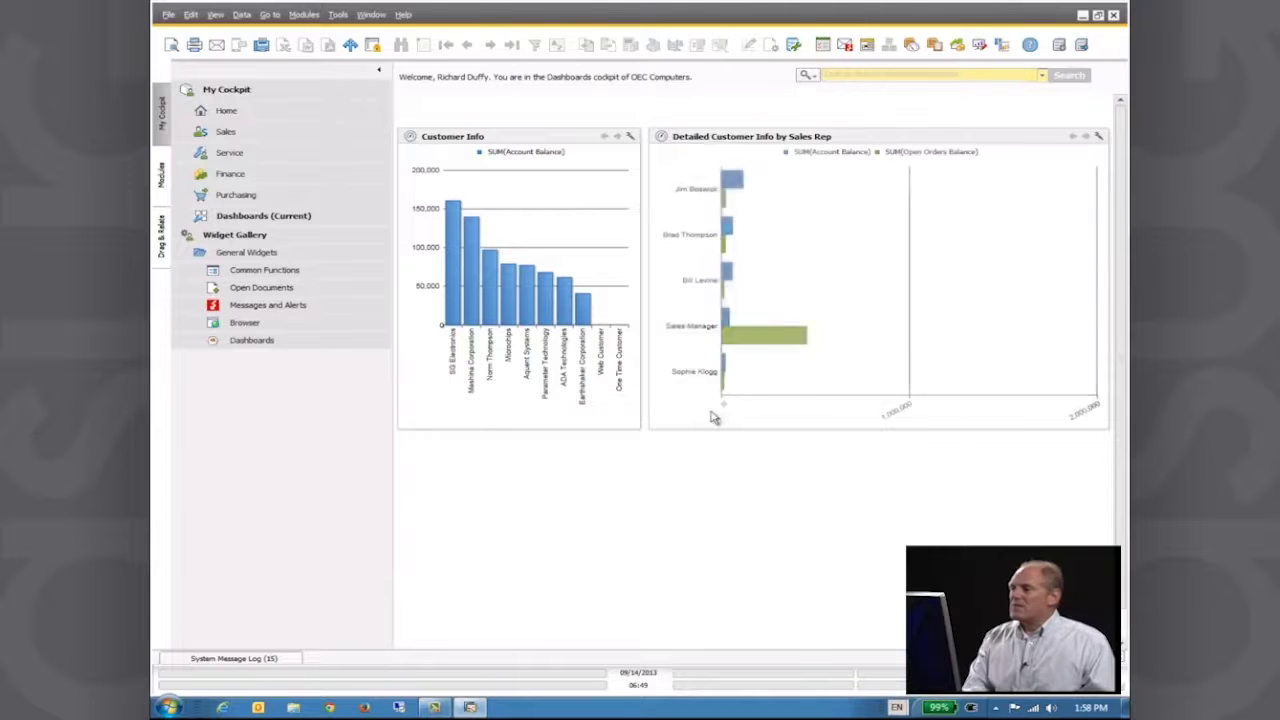
mouse_move(805, 347)
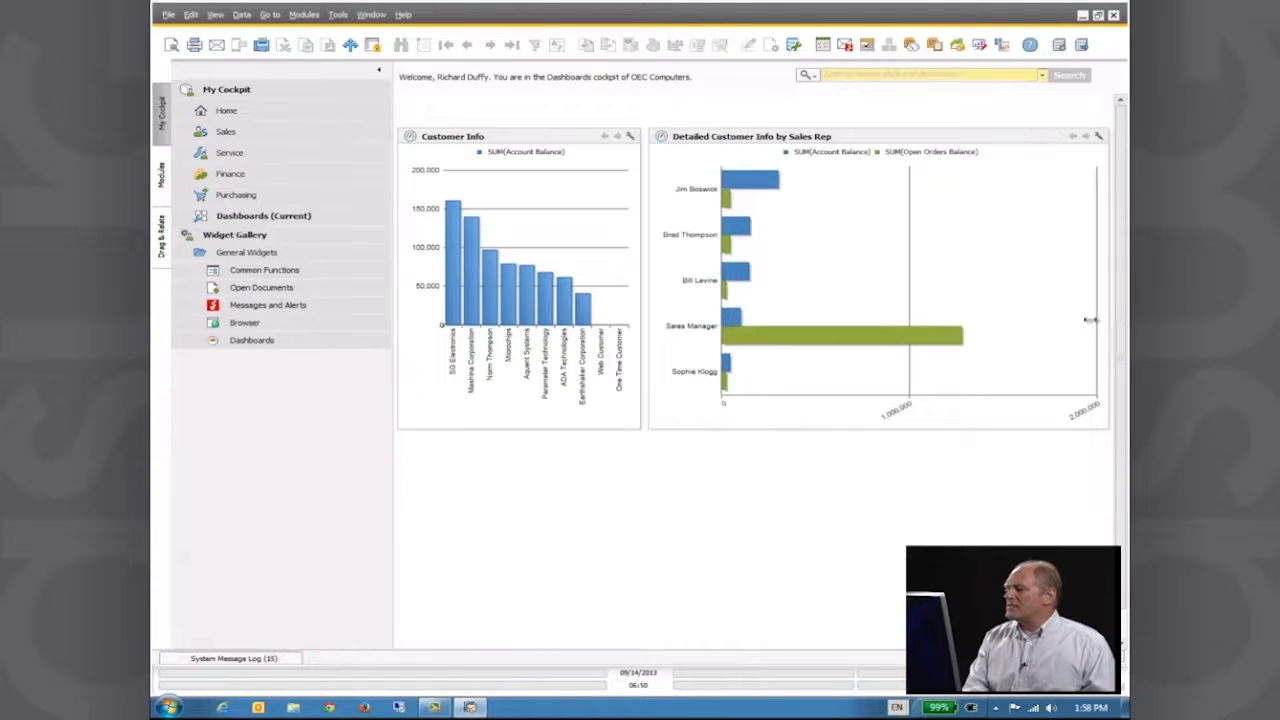
drag(1090, 320, 1006, 328)
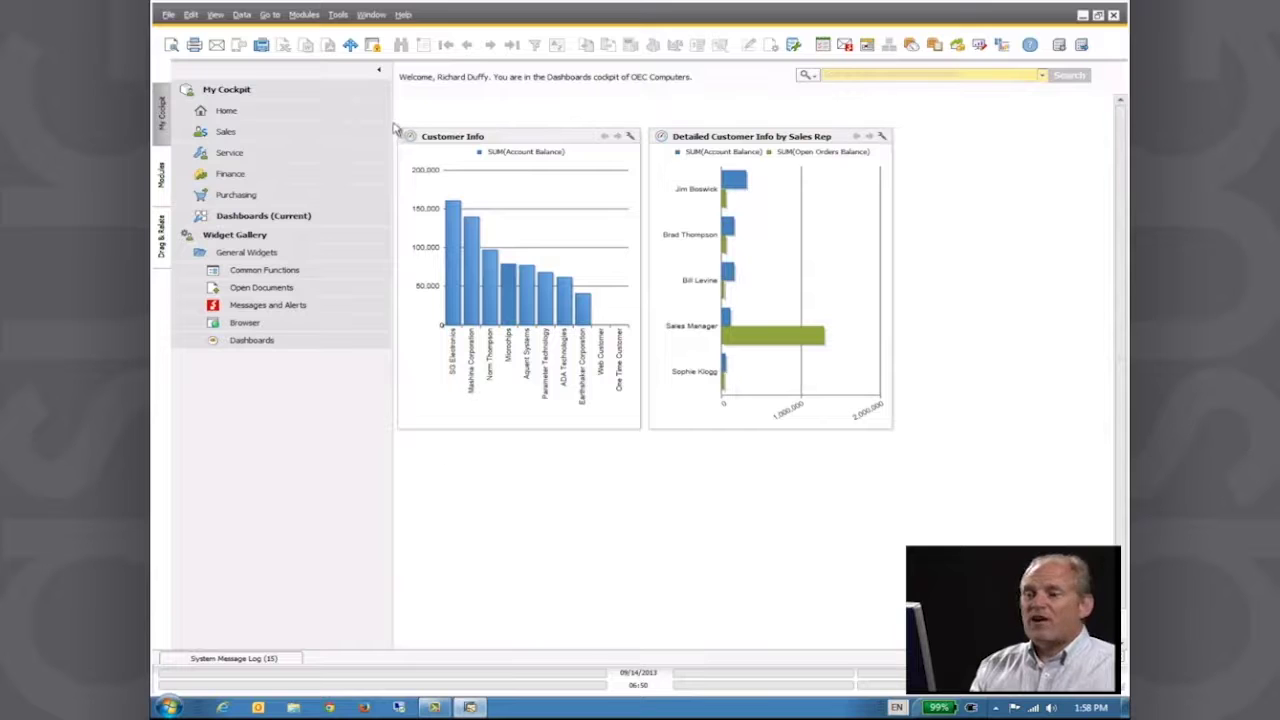
click(380, 72)
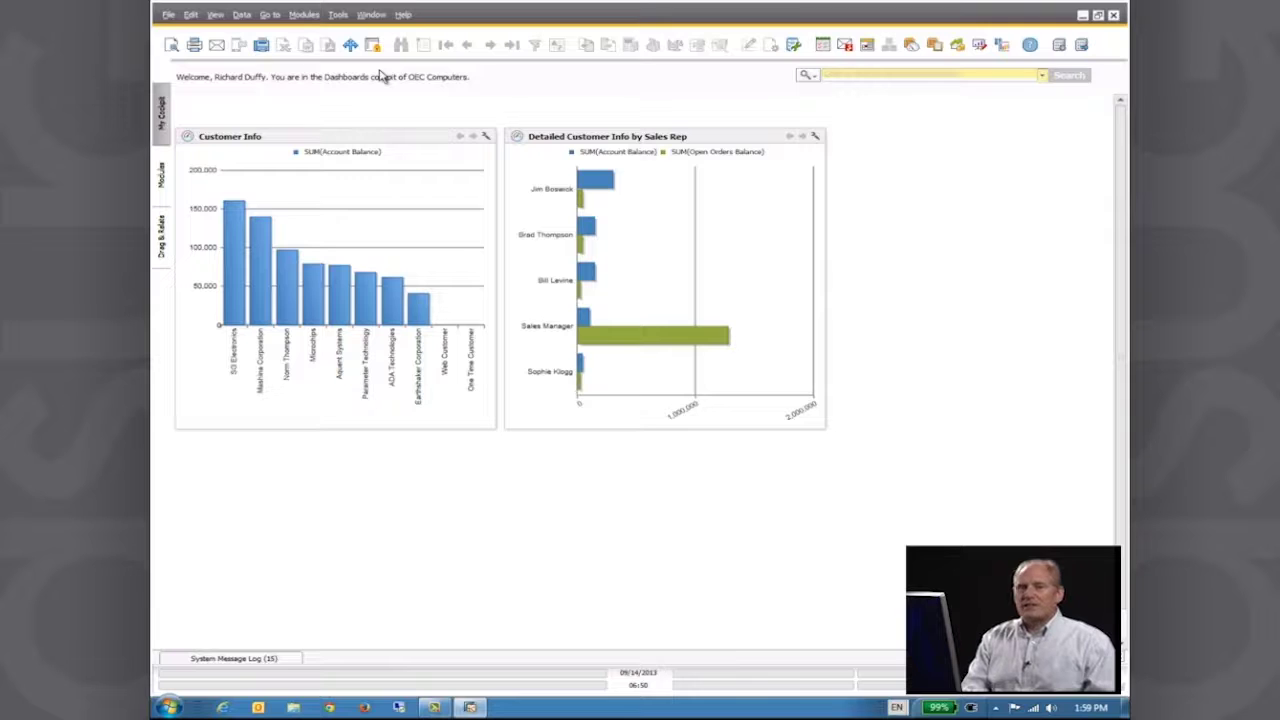
click(162, 118)
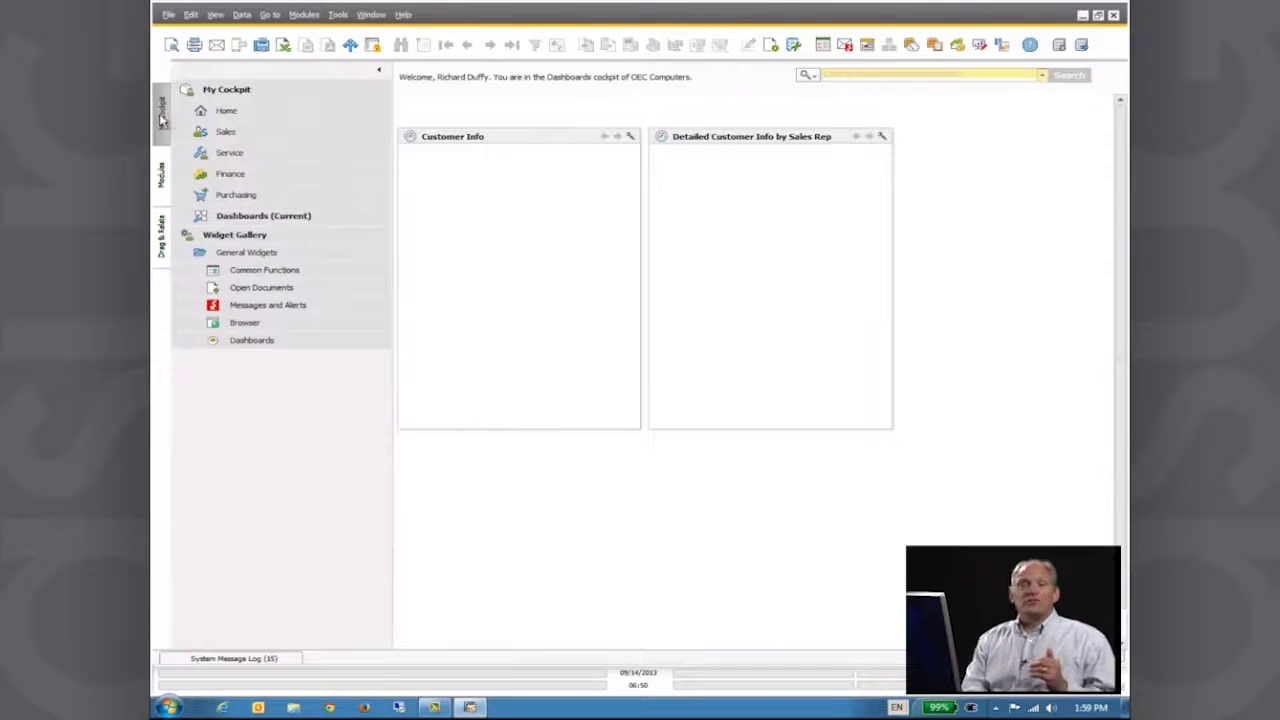